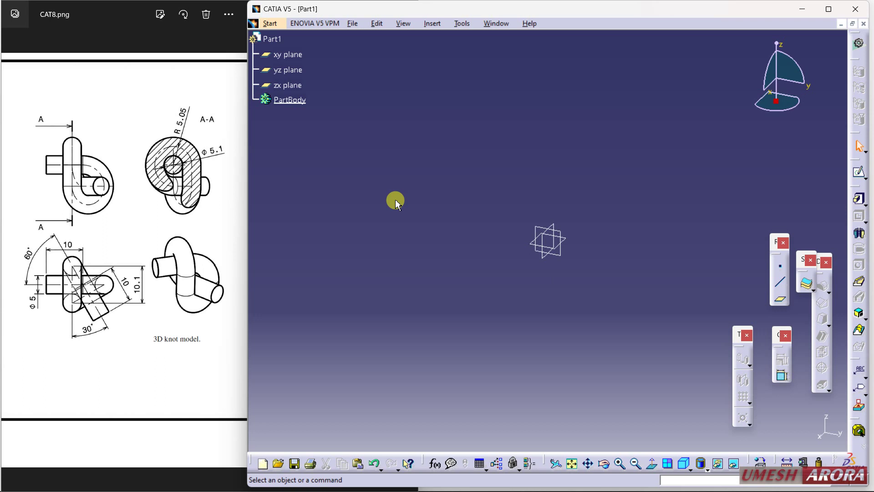
Start a new sketch in the empty Part1
click(859, 172)
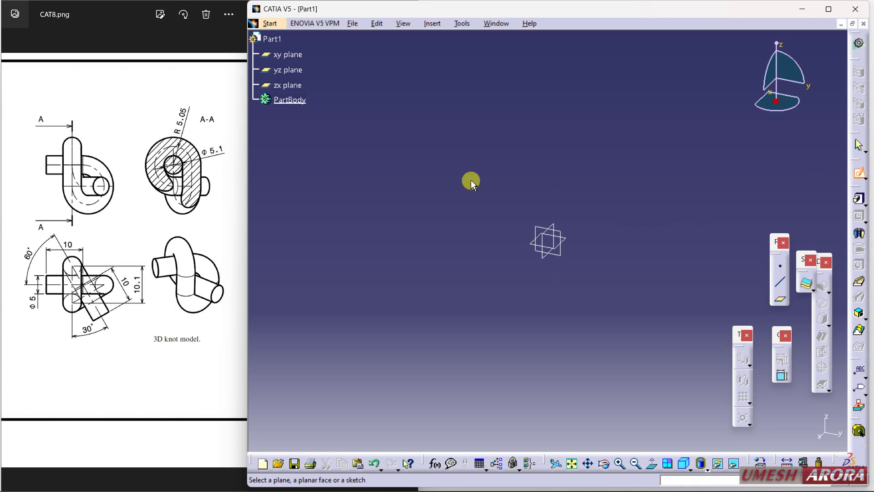
Draw a closed triangle profile on the xy plane, starting and ending at the origin
click(288, 55)
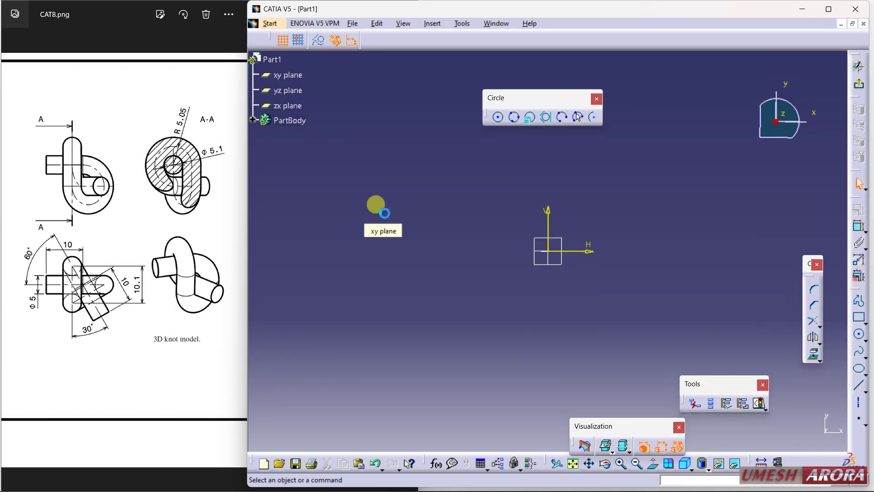
click(857, 303)
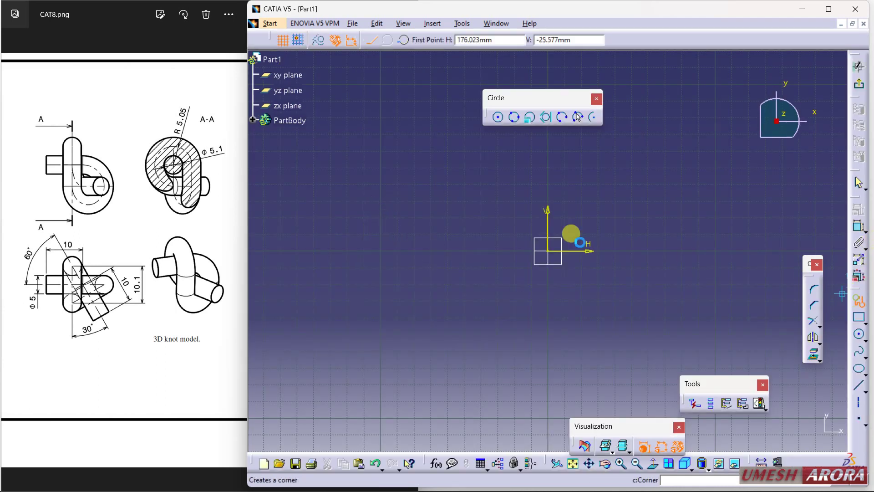
click(547, 251)
click(510, 187)
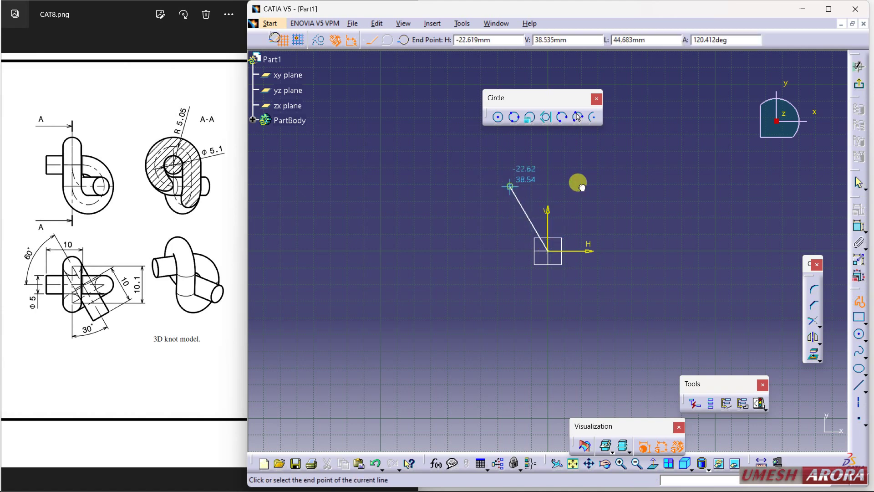
click(588, 186)
click(548, 250)
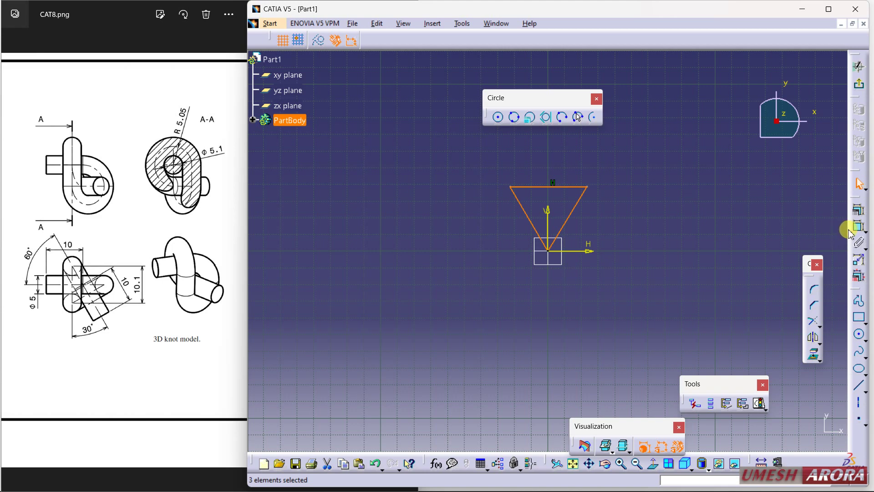
click(795, 226)
Dimension the triangle's right edge to 10.1
click(859, 226)
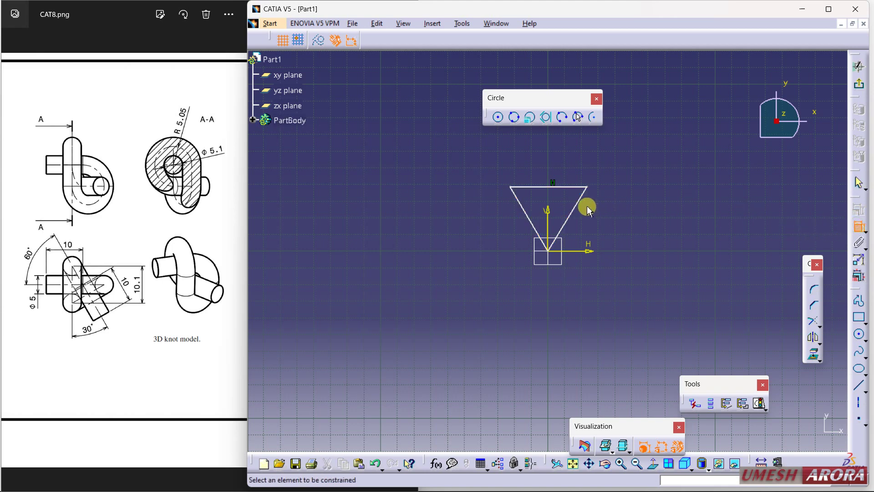
click(578, 203)
click(601, 219)
double_click(595, 216)
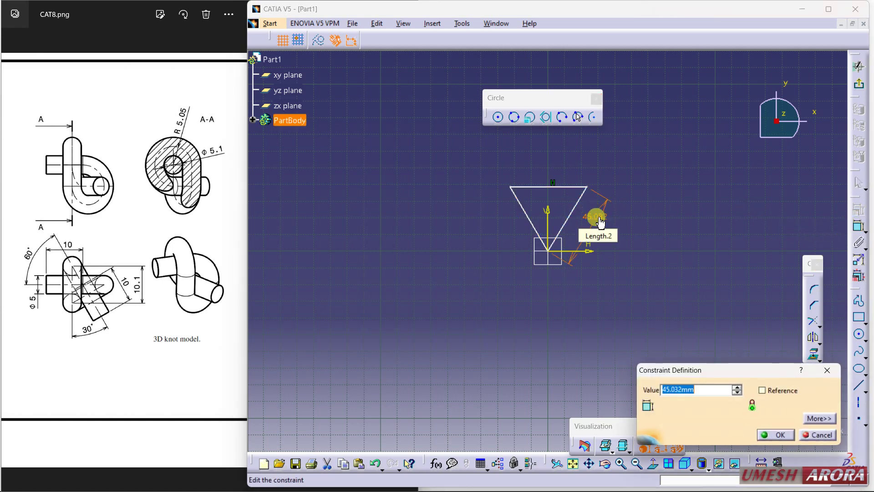
text(10.1)
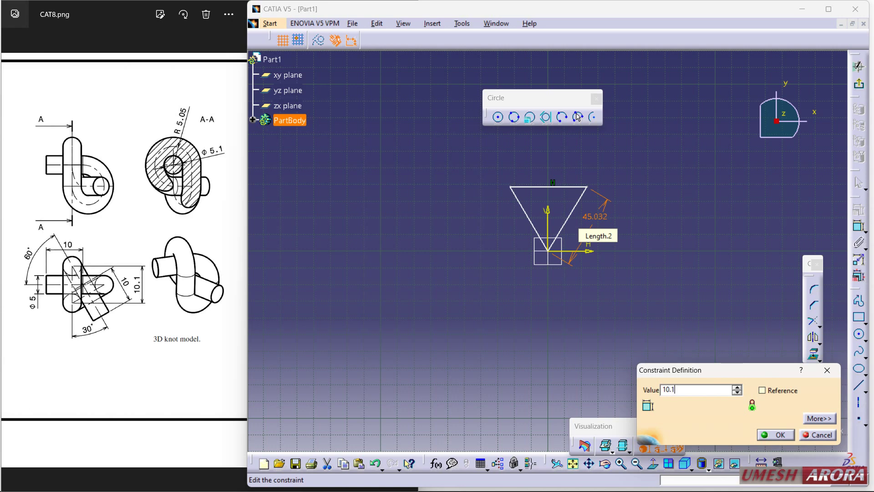
key(Return)
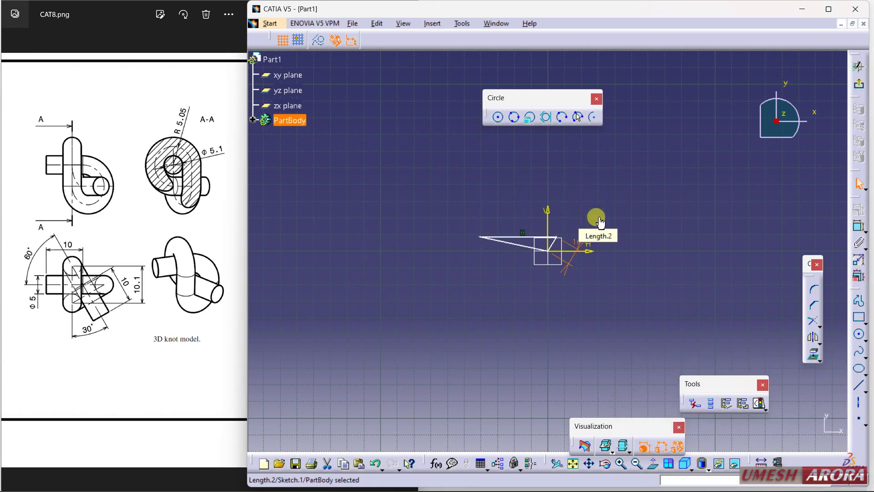
Dimension the top and lower-left edges to 10.1 as well
click(859, 227)
click(530, 238)
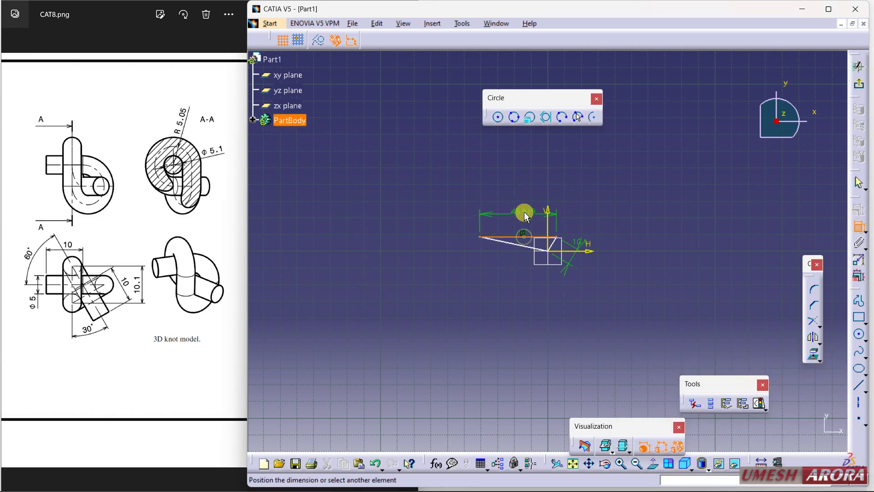
click(522, 210)
double_click(519, 210)
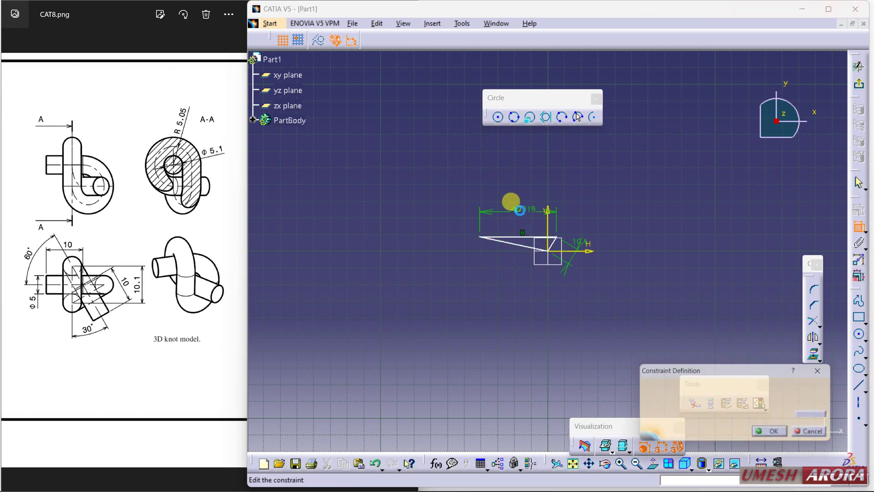
text(10.1)
key(Return)
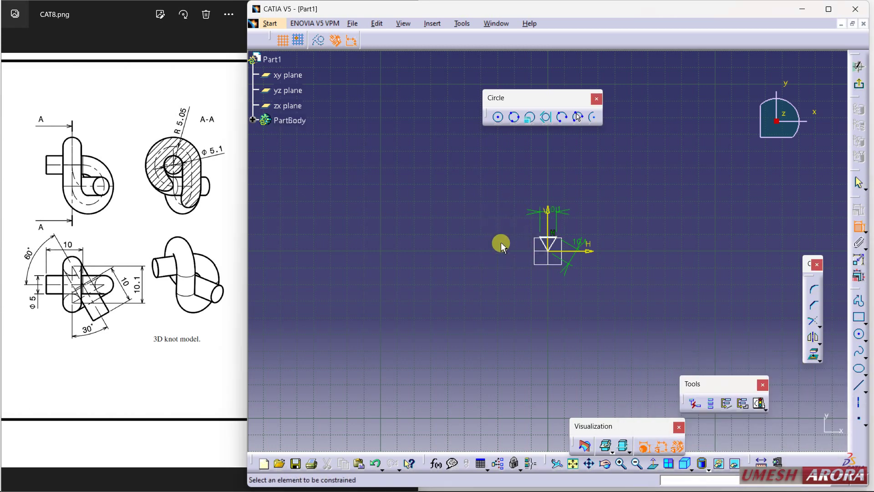
click(538, 246)
click(512, 248)
double_click(517, 252)
text(10.1)
key(Return)
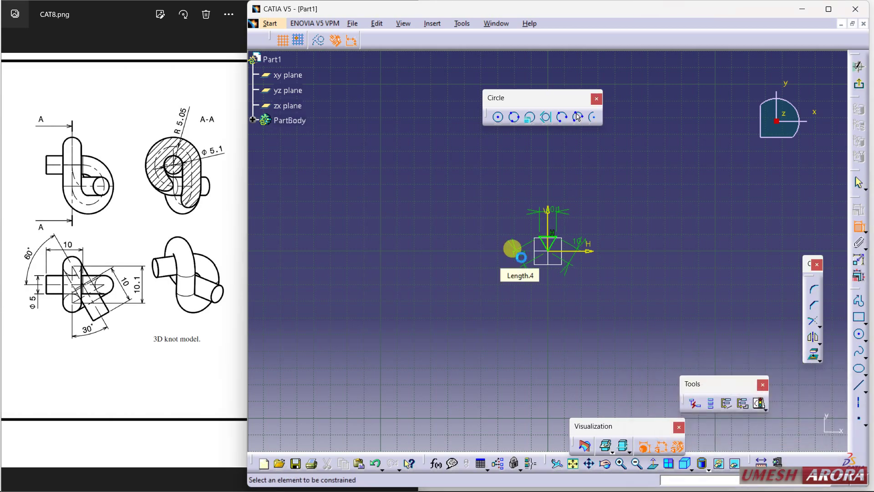
middle_drag(694, 257, 682, 169)
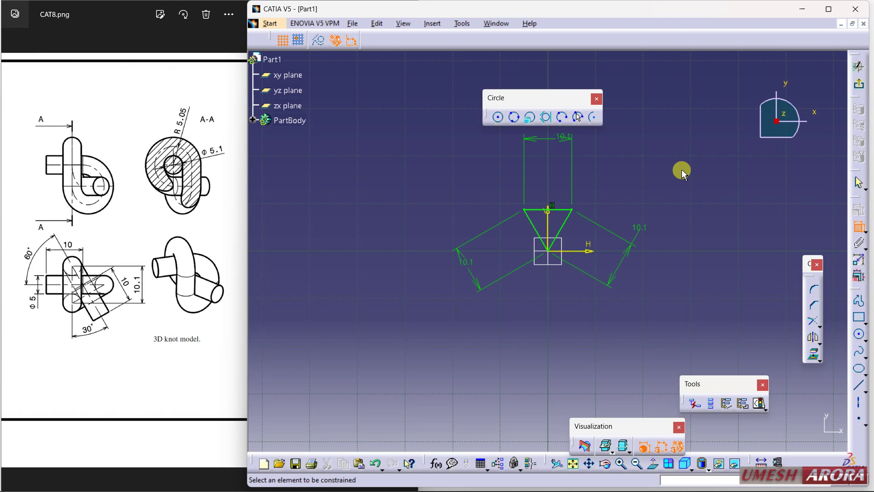
Add a tri-tangent circle inscribed in the triangle's top, left and right edges
click(551, 118)
middle_drag(572, 267, 545, 141)
click(545, 142)
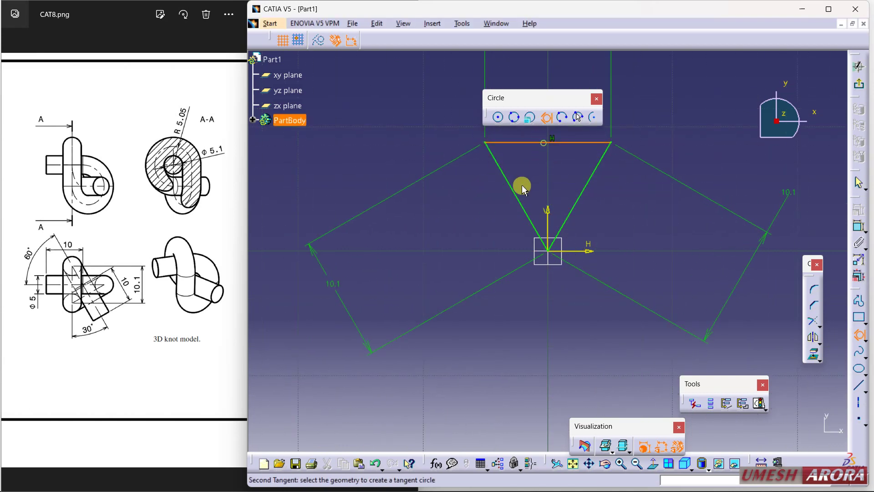
click(514, 194)
click(580, 195)
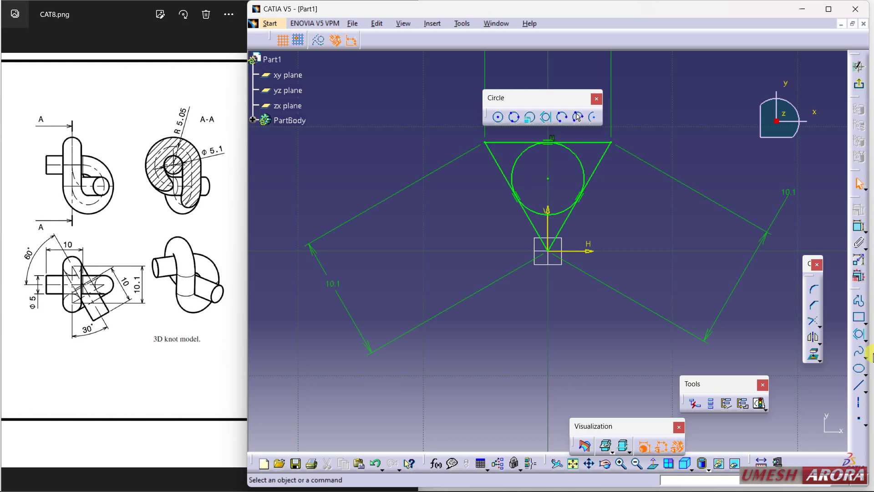
Place a point at the circle's centre, make the circle construction, and exit the sketch
click(859, 418)
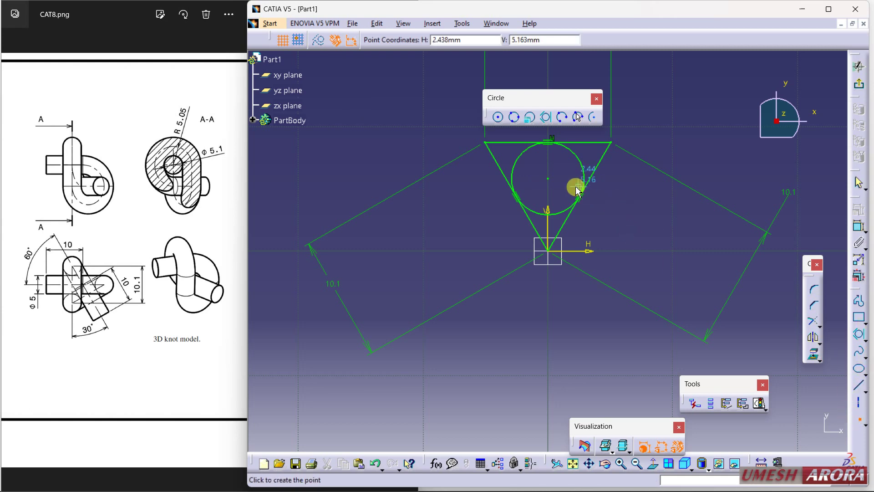
click(551, 181)
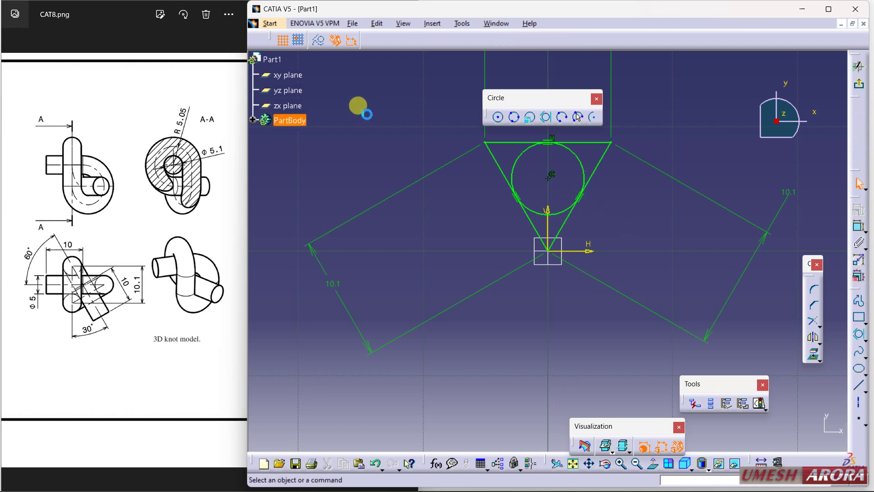
click(540, 142)
click(319, 40)
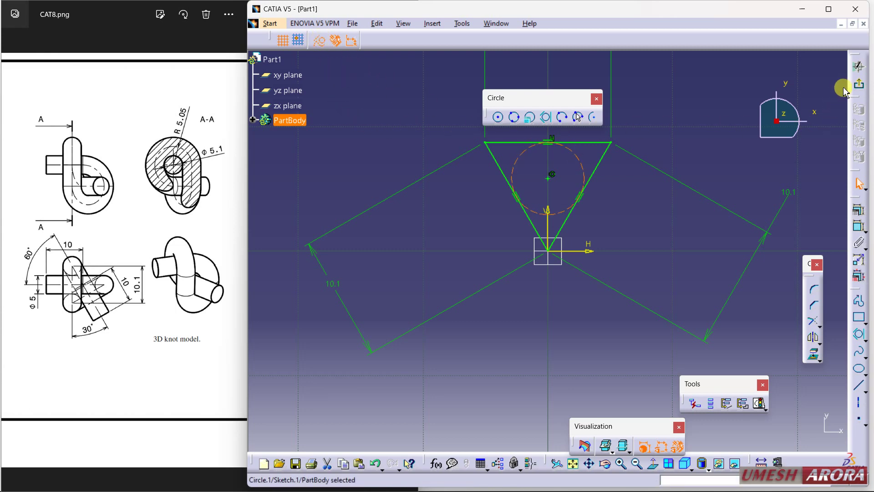
click(859, 67)
mouse_move(628, 240)
middle_down()
mouse_move(586, 262)
mouse_move(527, 250)
mouse_move(525, 263)
middle_up()
Switch to the Shape wireframe workbench from the Start menu
click(270, 23)
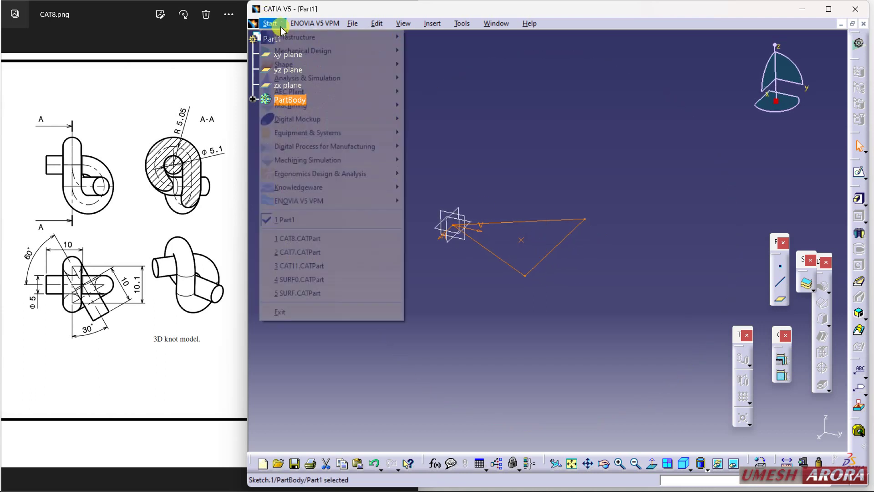
mouse_move(303, 51)
click(458, 261)
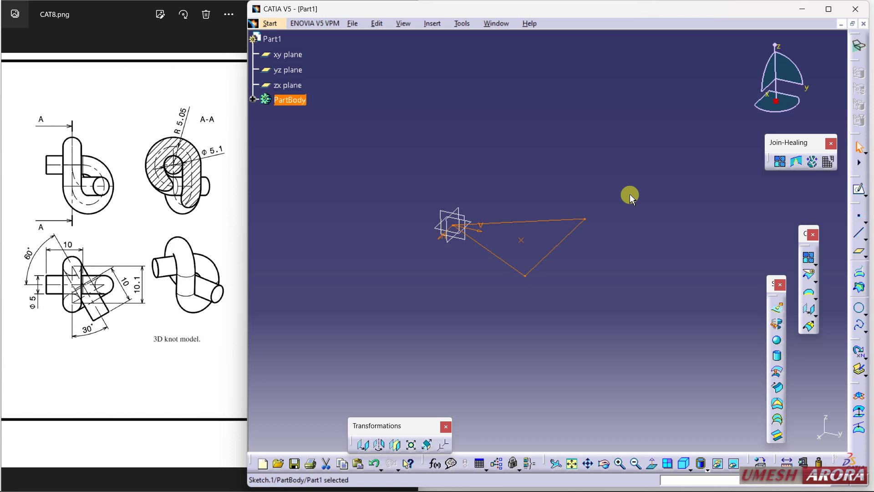
Create a Point-Direction line along the Z component from the triangle's centre point
click(859, 233)
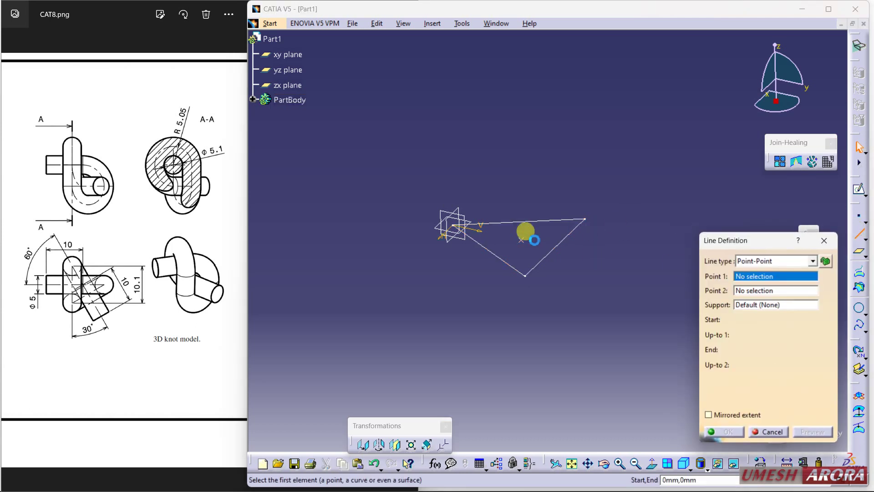
click(522, 240)
click(749, 261)
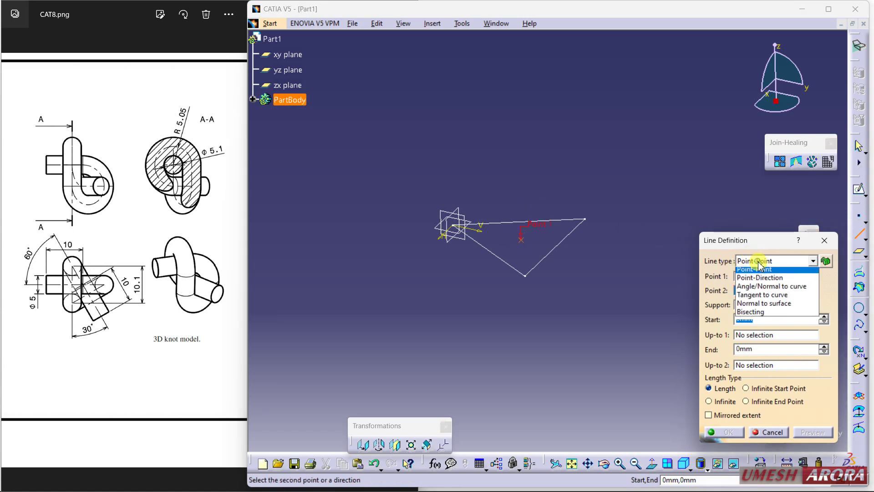
click(759, 280)
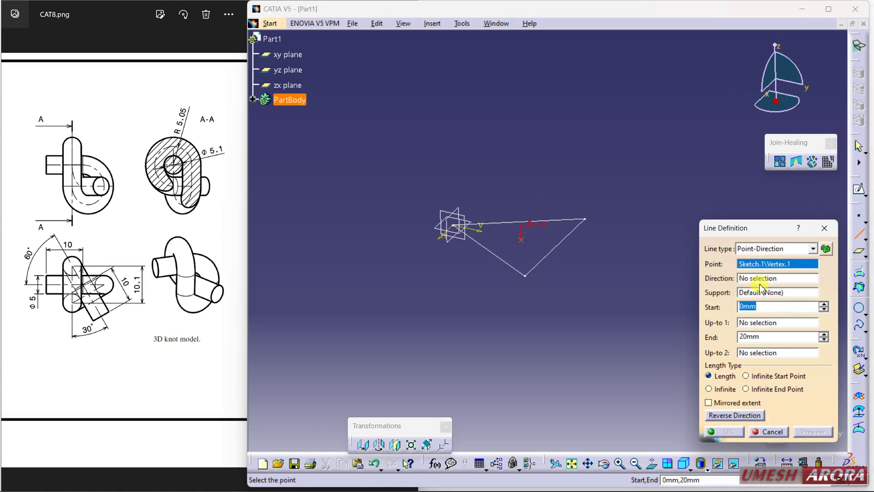
right_click(767, 279)
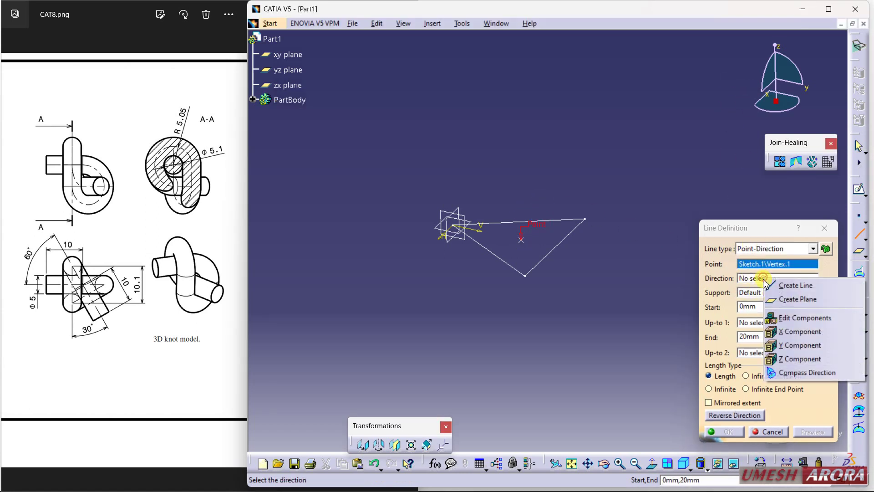
click(792, 354)
double_click(767, 337)
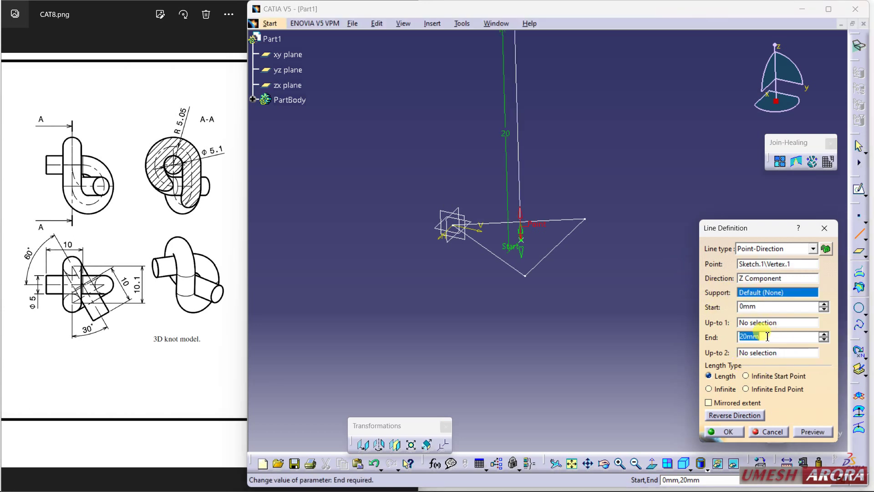
text(15)
key(Return)
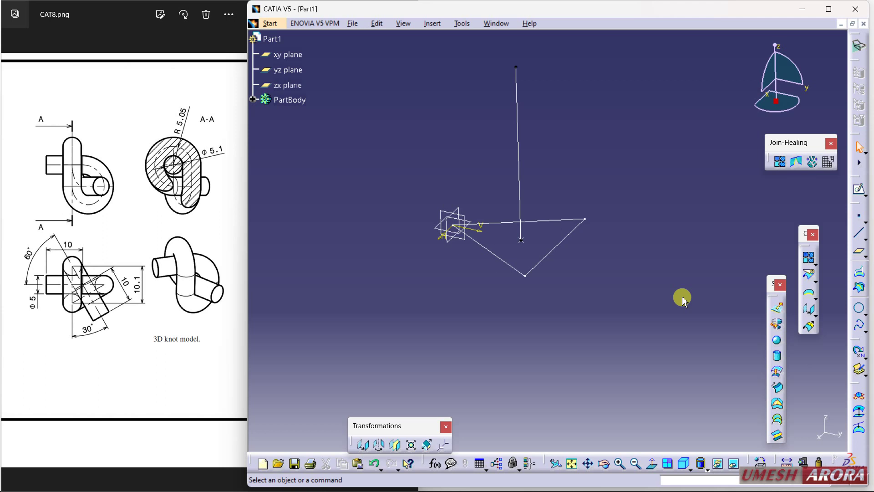
Add a Through point and line plane using a triangle vertex and the vertical line
click(859, 251)
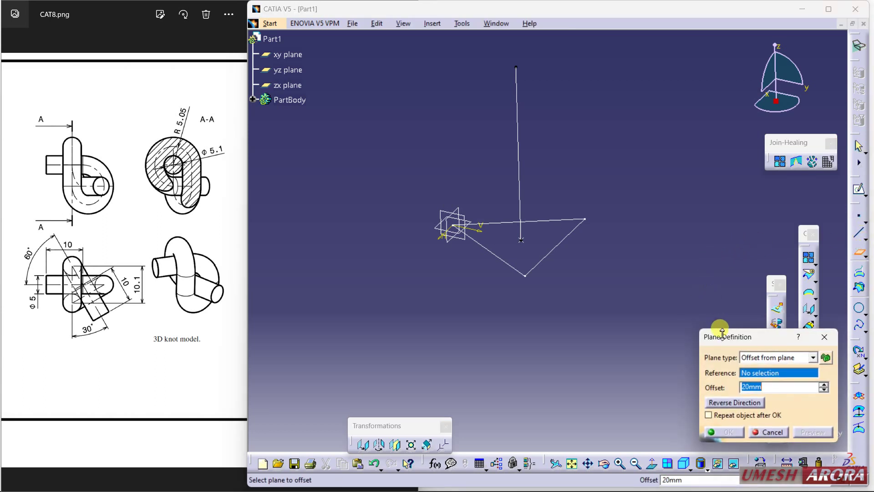
drag(743, 345, 693, 142)
click(707, 153)
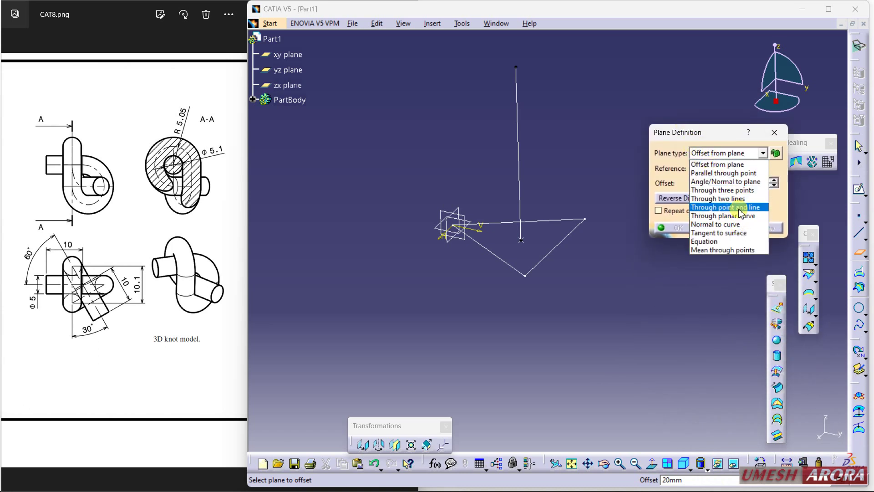
click(741, 212)
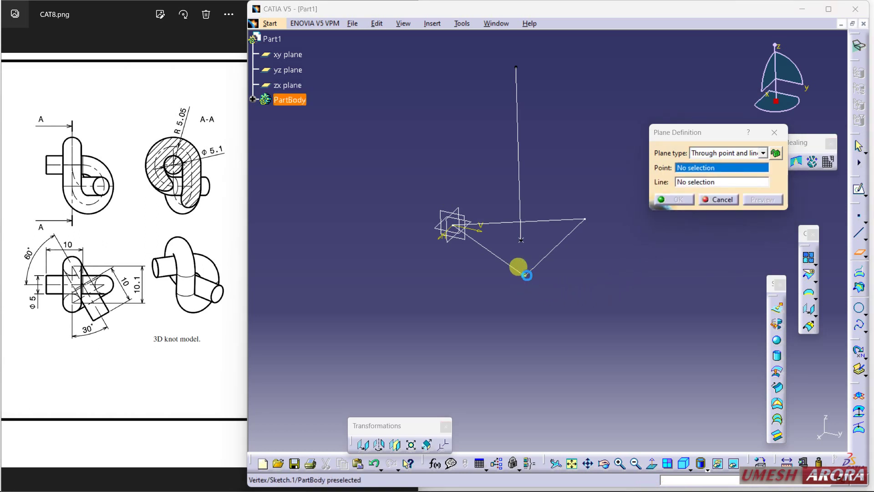
click(526, 275)
click(519, 193)
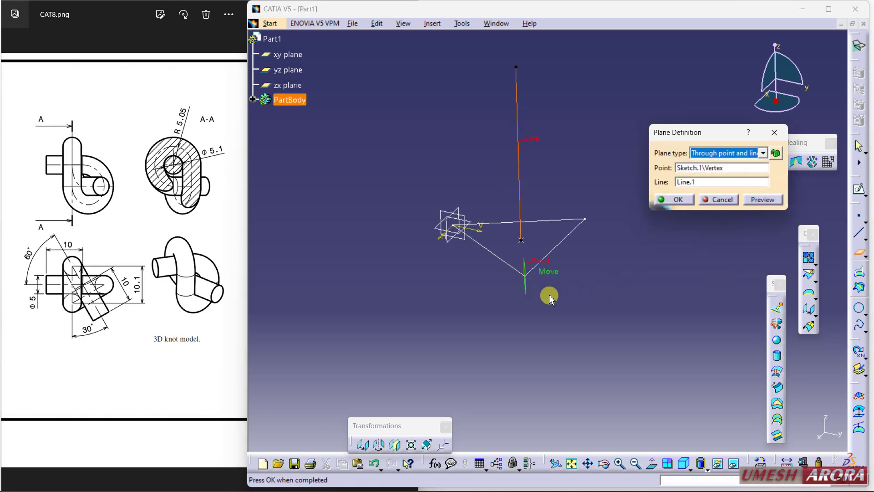
click(678, 202)
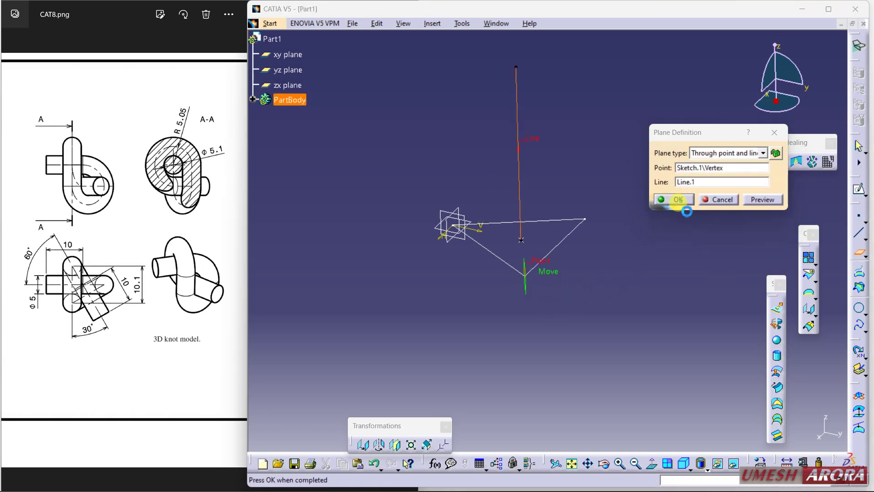
Add a second plane through the right triangle corner and the vertical line
click(860, 253)
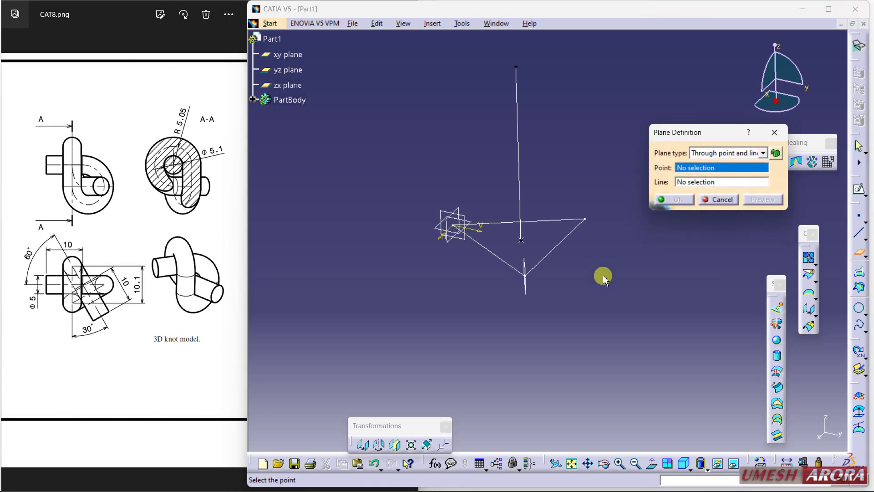
middle_drag(581, 313, 534, 327)
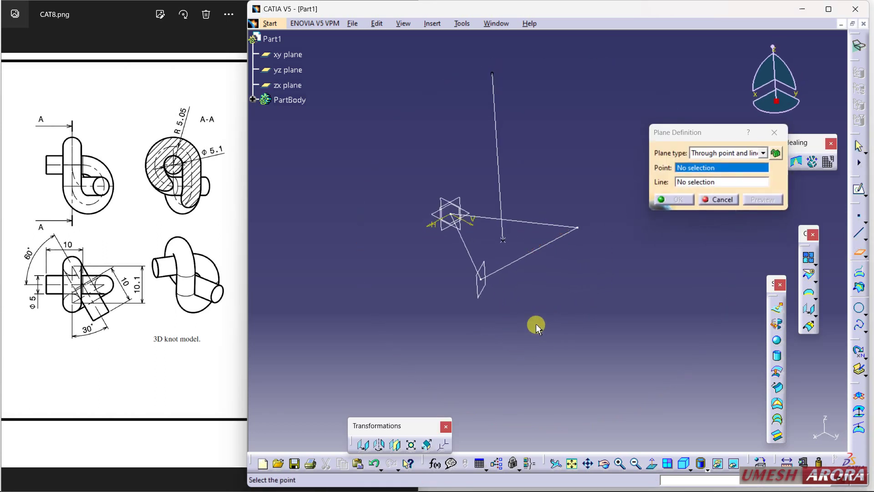
click(581, 225)
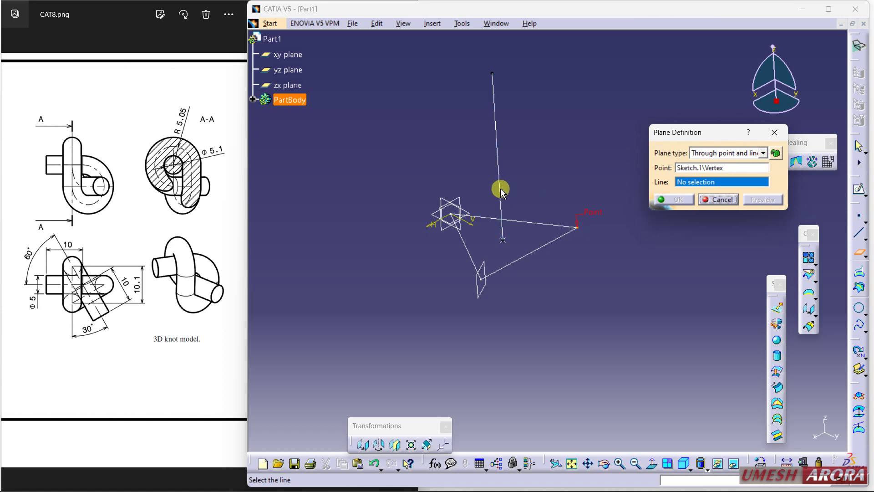
click(500, 190)
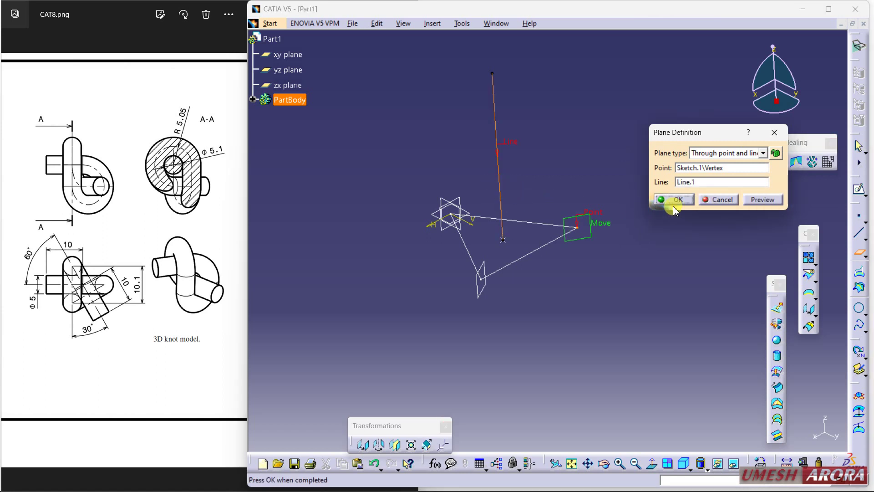
click(675, 200)
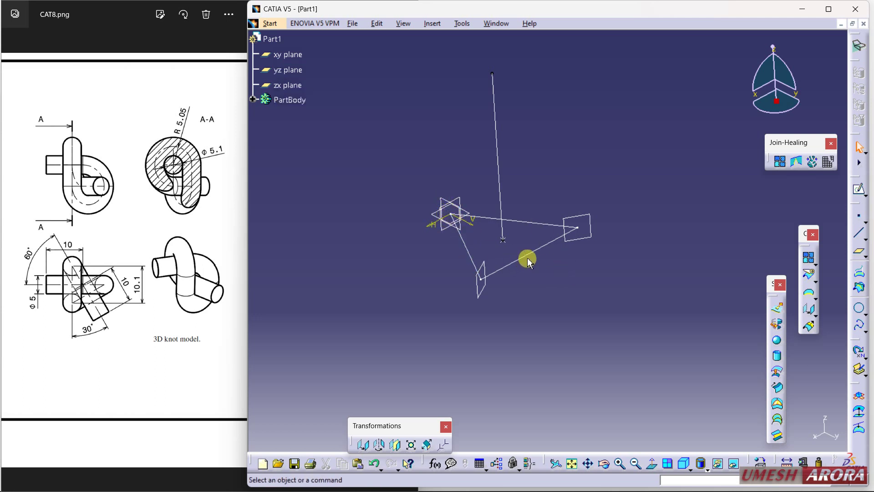
click(862, 289)
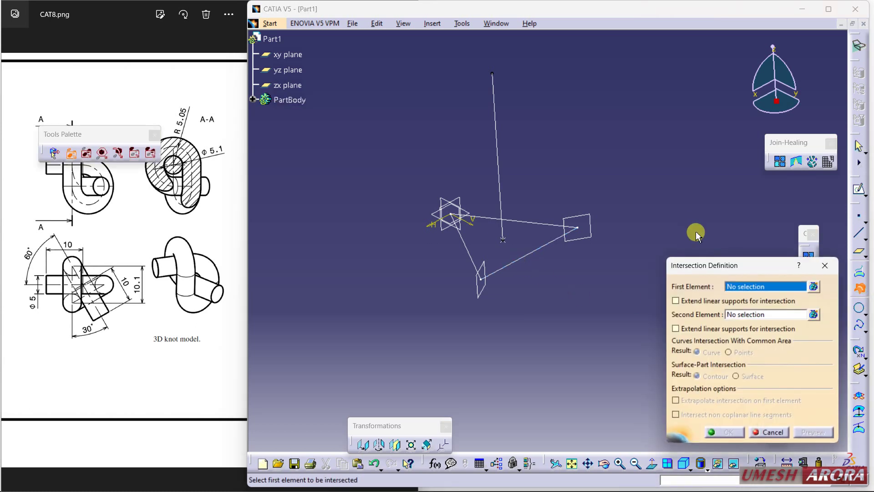
Create an intersection point between the yz plane and the triangle's lower edge
click(439, 199)
click(530, 253)
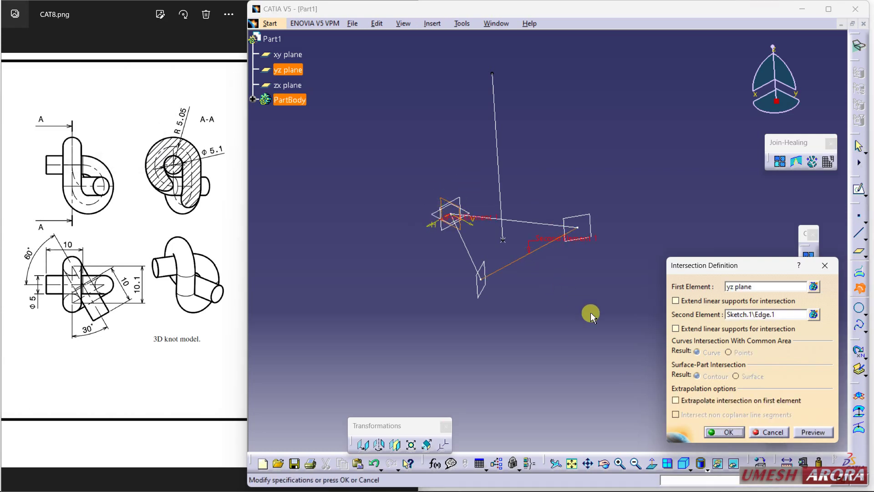
click(724, 431)
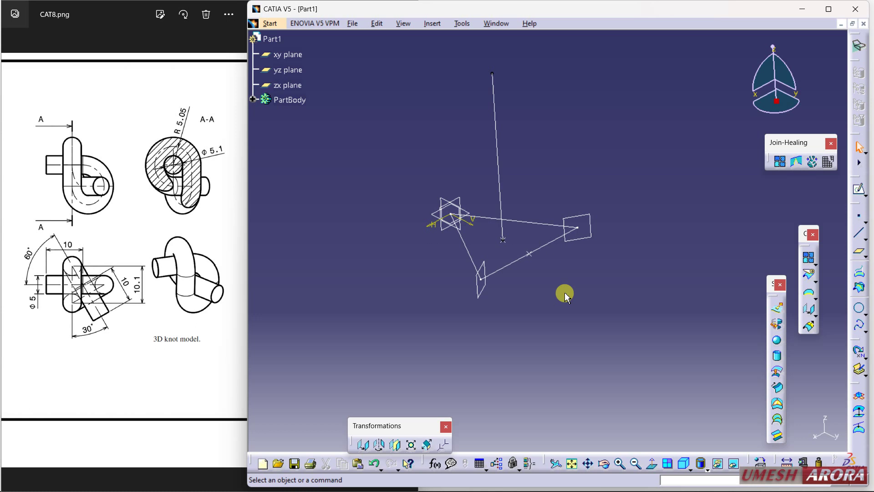
Add a plane parallel to the zx plane through the intersection point
click(859, 252)
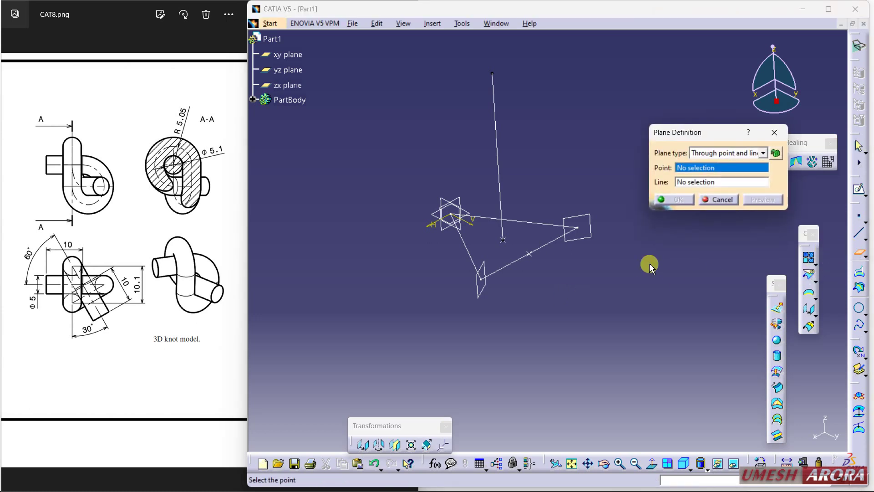
click(696, 153)
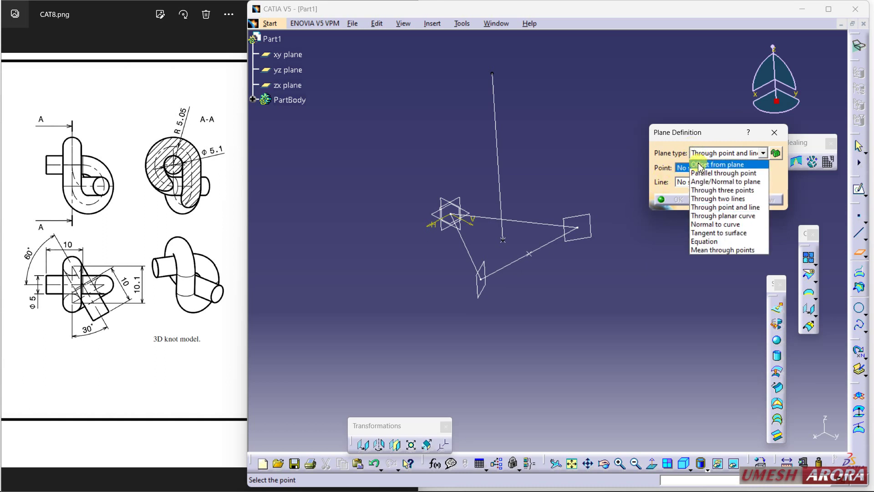
click(696, 164)
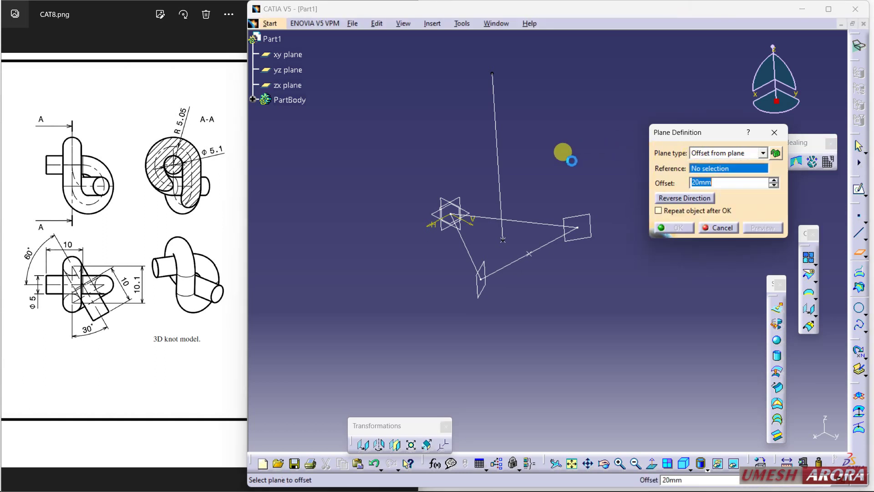
click(707, 153)
click(713, 174)
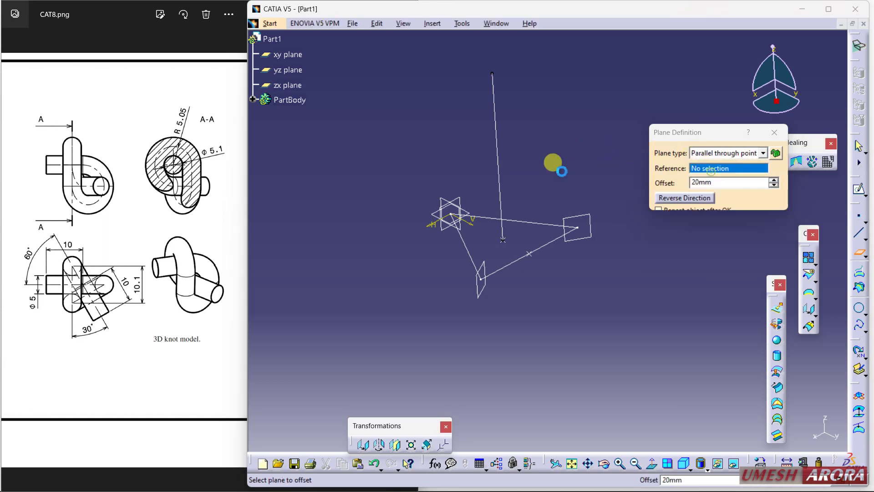
click(453, 200)
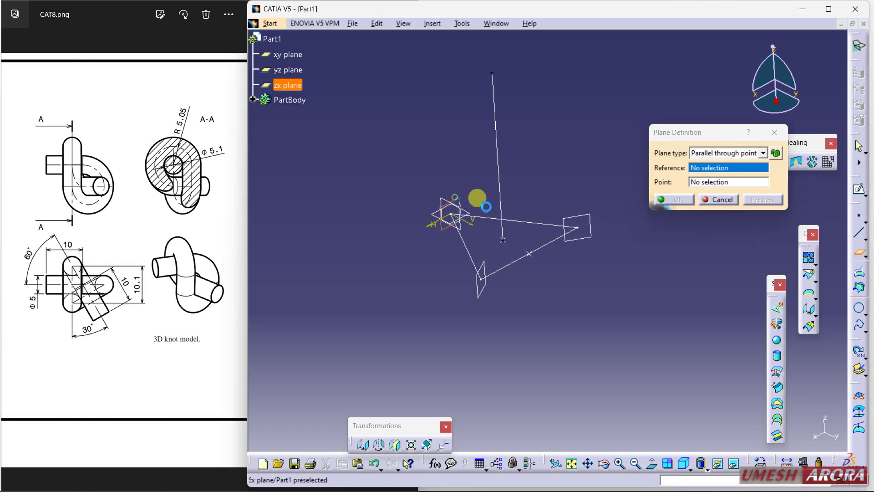
click(532, 257)
click(675, 200)
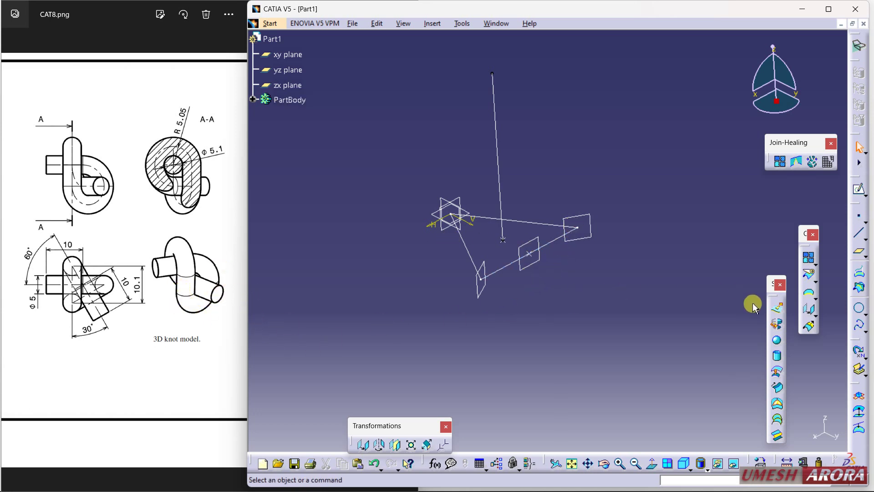
Create a 0–180° center-and-point arc on Intersect.1 through the triangle vertex, supported on Plane.3
click(859, 308)
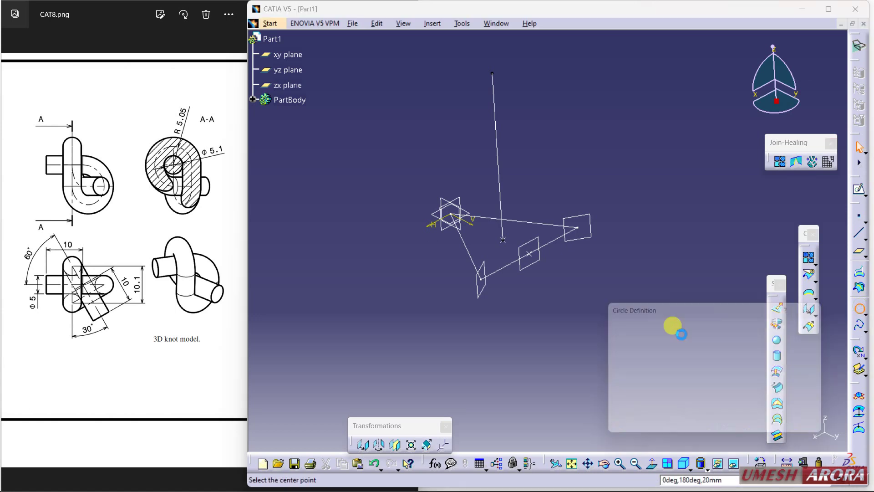
middle_drag(656, 272, 620, 240)
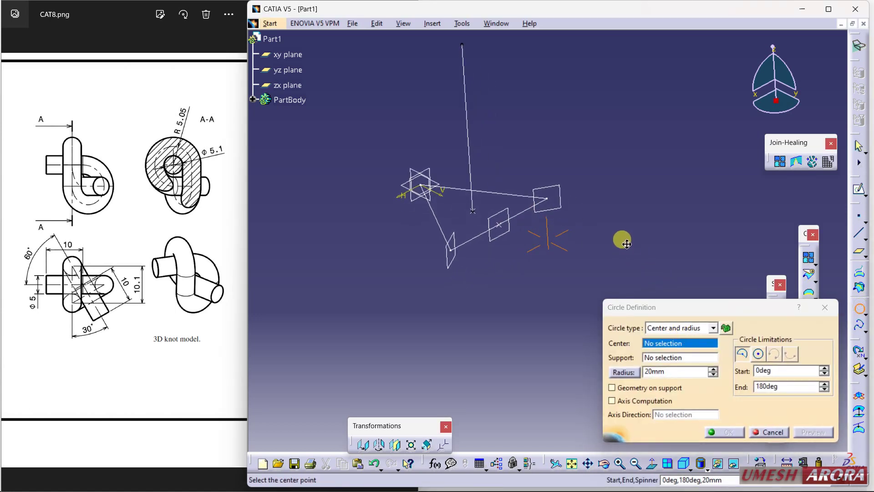
click(653, 328)
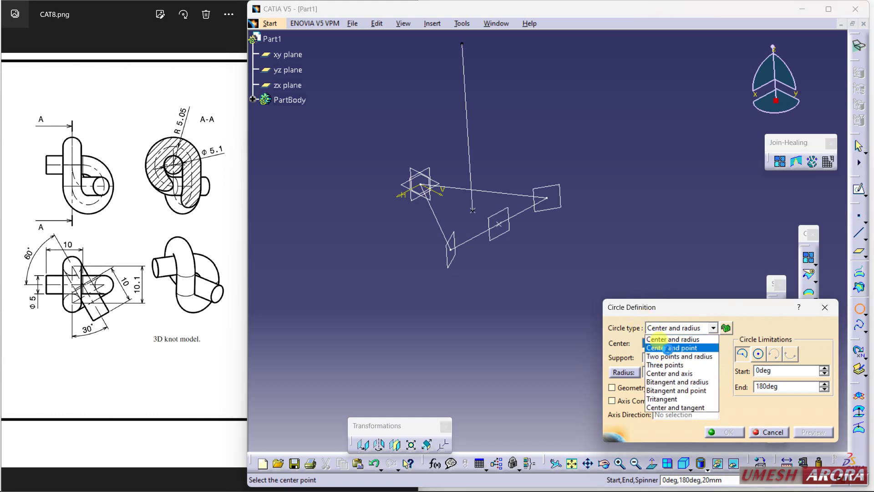
click(670, 349)
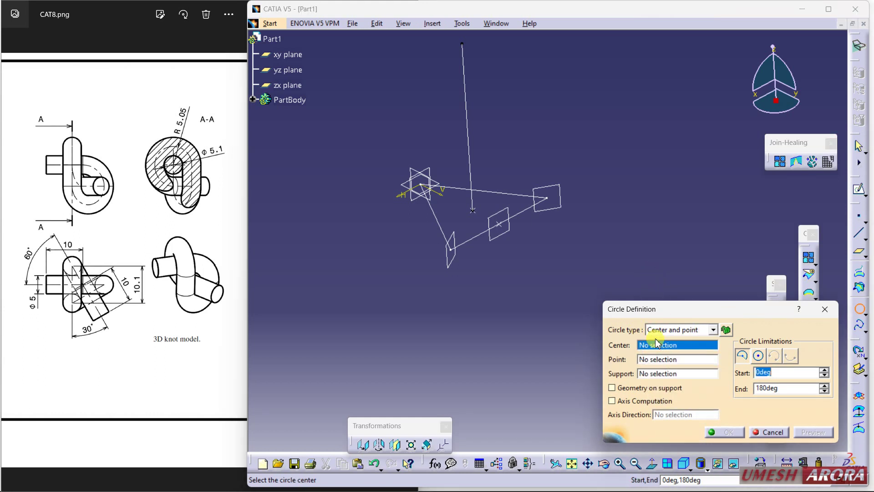
click(496, 228)
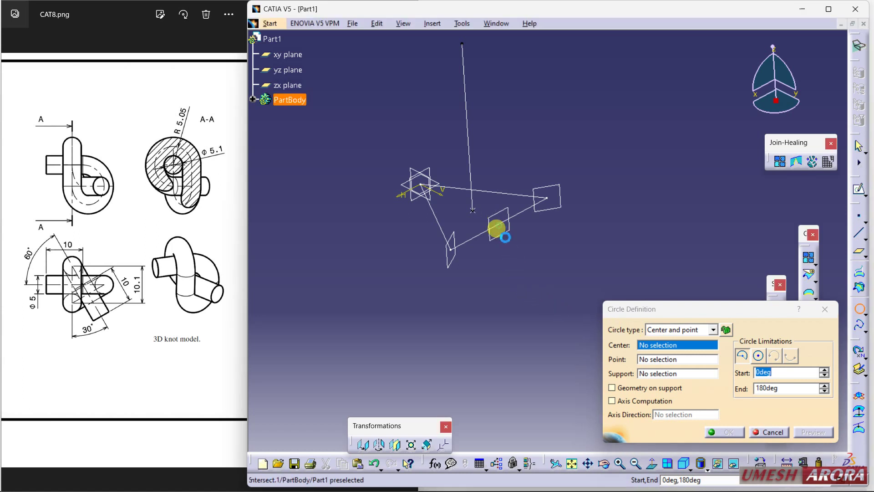
click(452, 249)
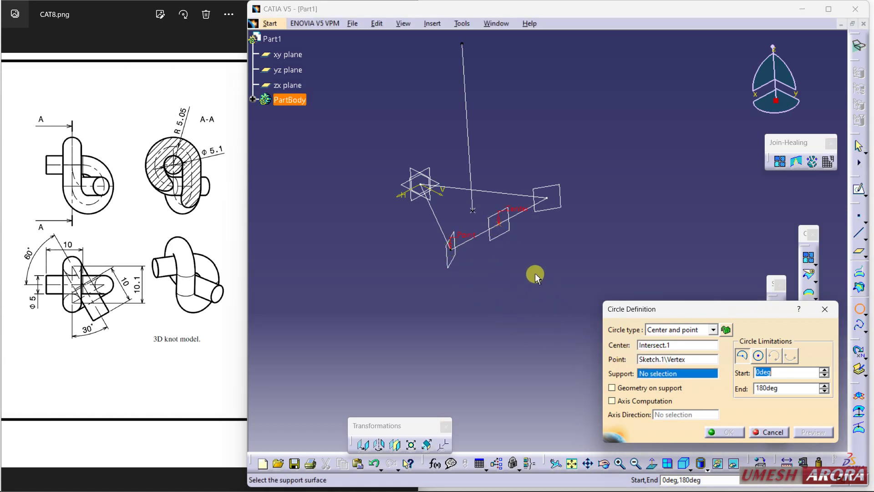
click(500, 243)
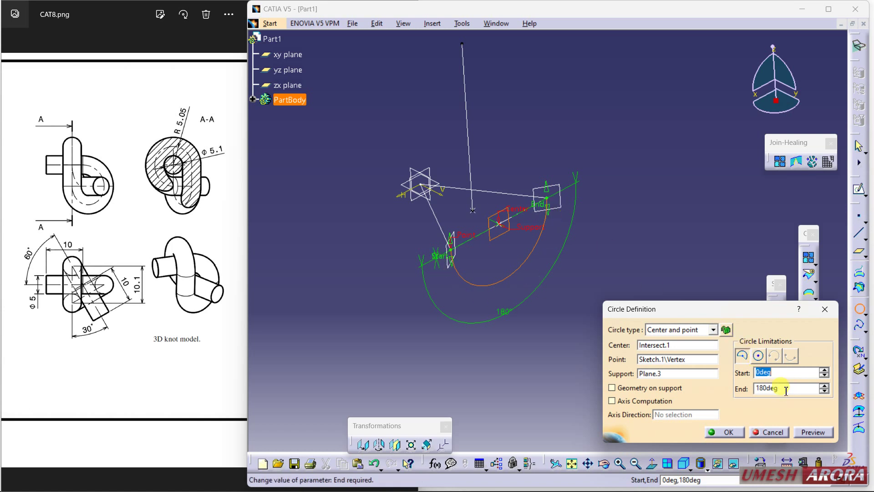
click(725, 432)
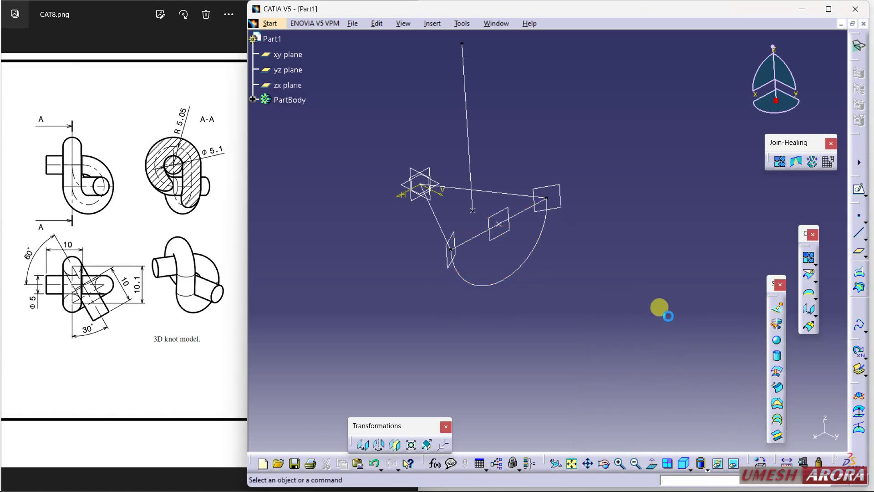
mouse_move(620, 267)
middle_down()
mouse_move(608, 260)
mouse_move(611, 270)
middle_up()
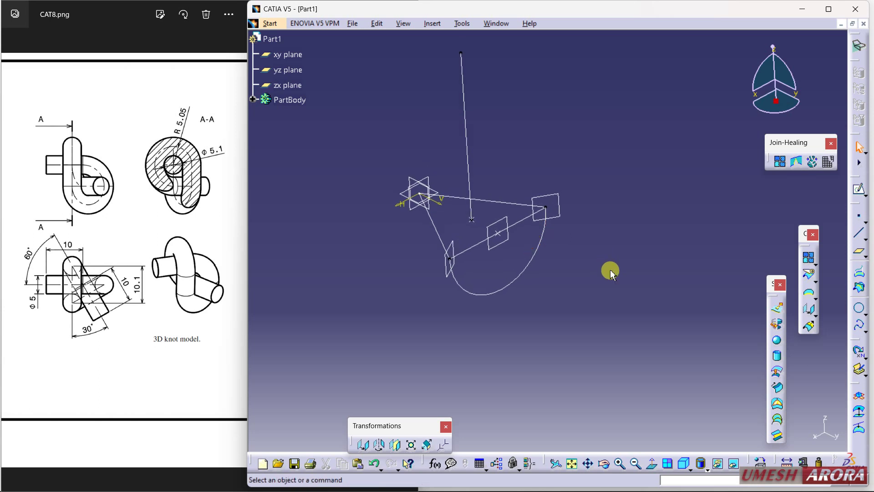
Create Circle.2 centred on the sketch vertex through the right corner on Plane.2, spanning -90° to 0°
click(860, 308)
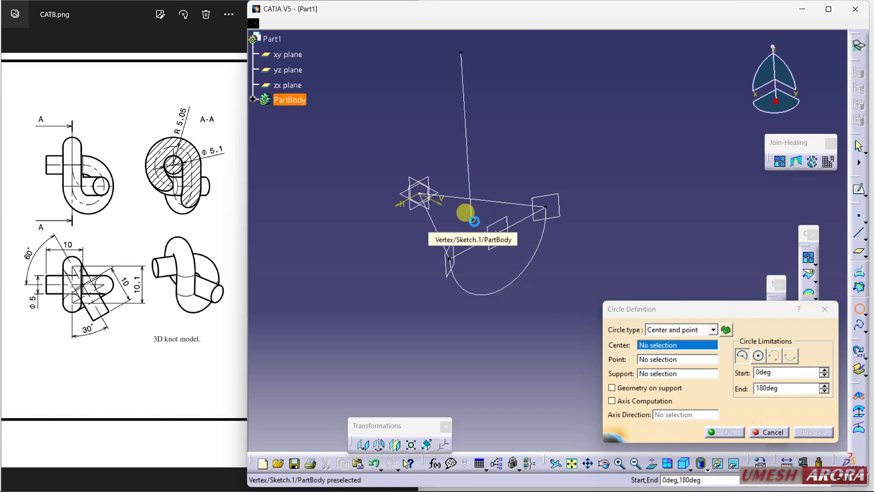
click(472, 221)
click(546, 207)
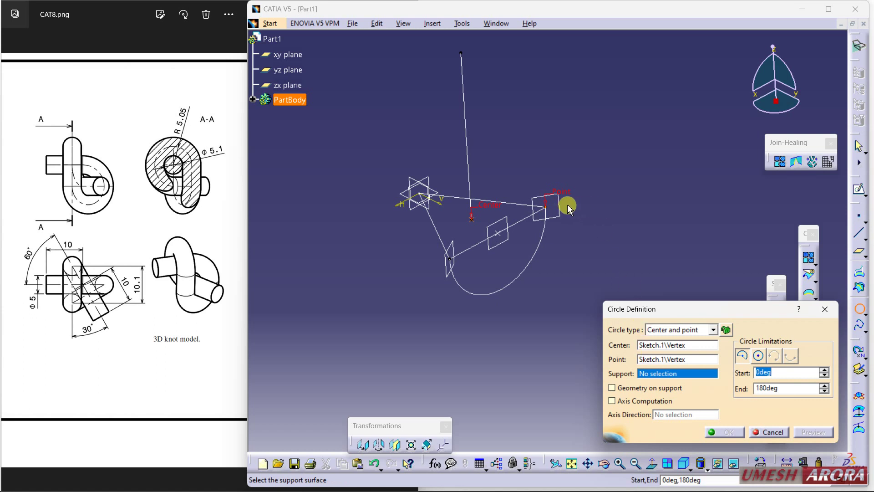
click(553, 199)
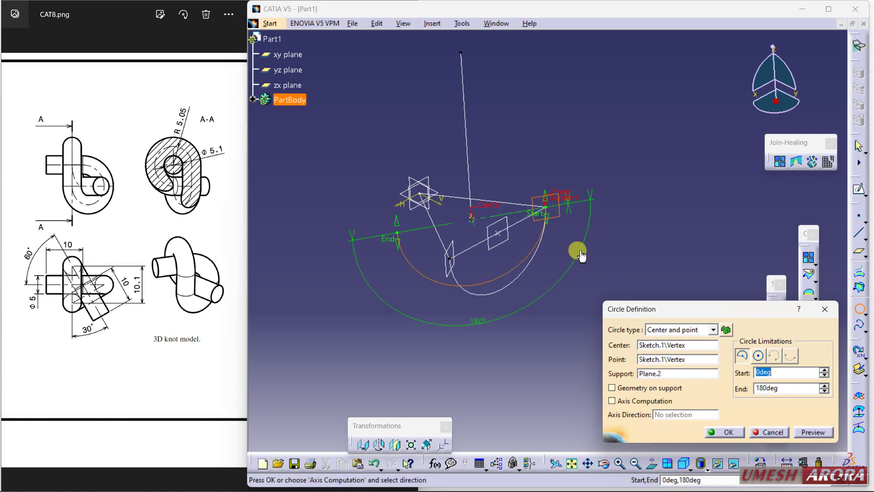
drag(548, 191, 498, 120)
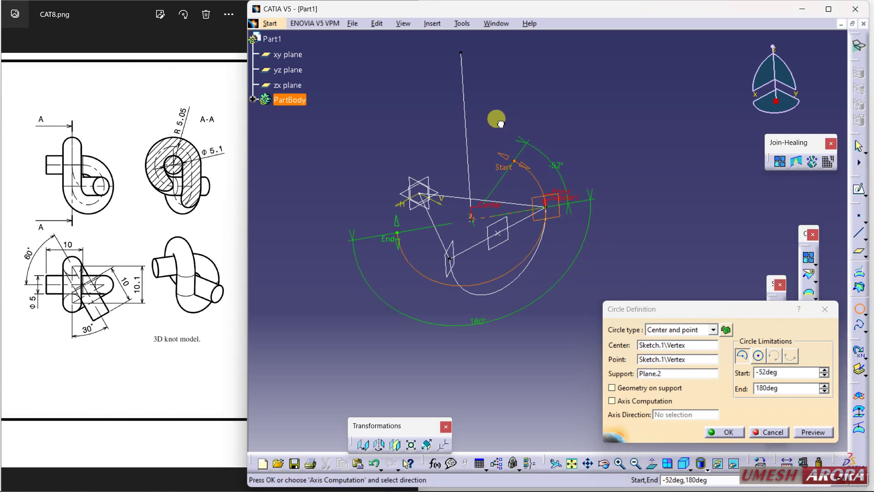
drag(399, 244, 563, 226)
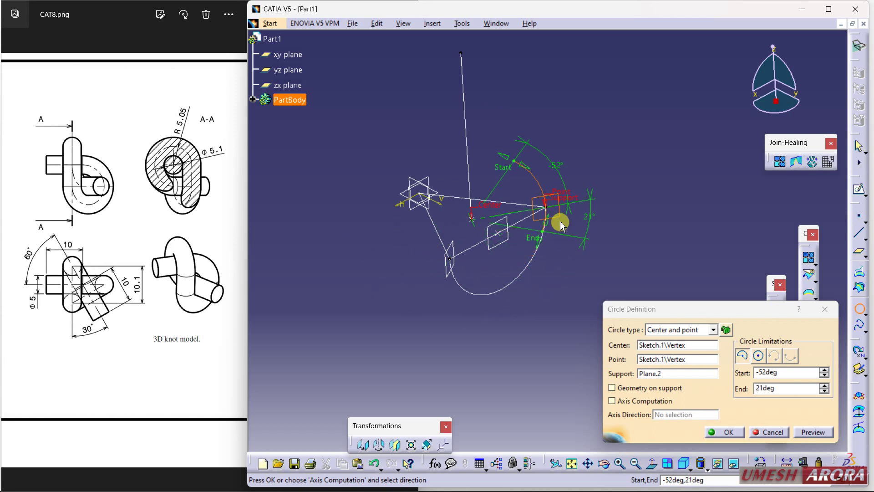
click(778, 390)
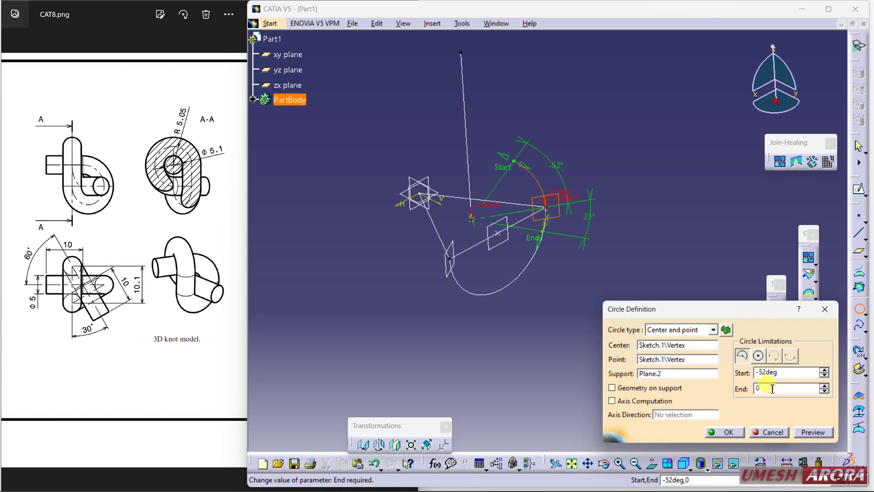
click(774, 371)
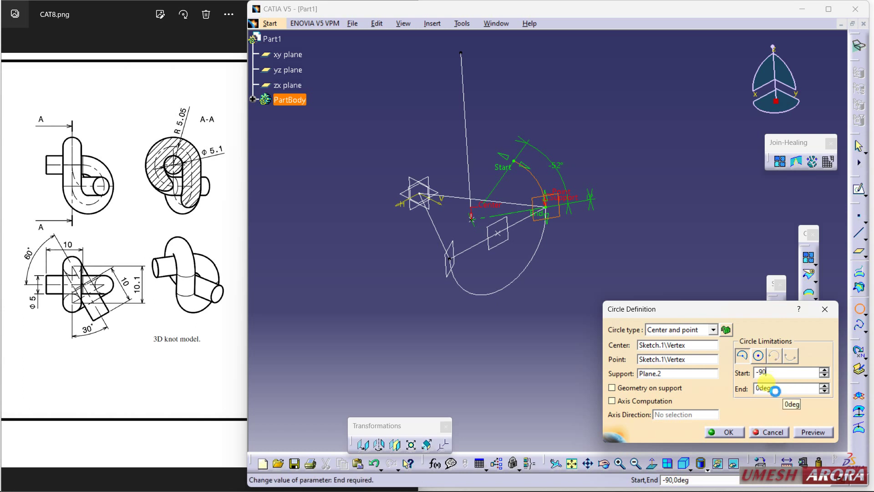
click(774, 390)
middle_drag(493, 175, 510, 207)
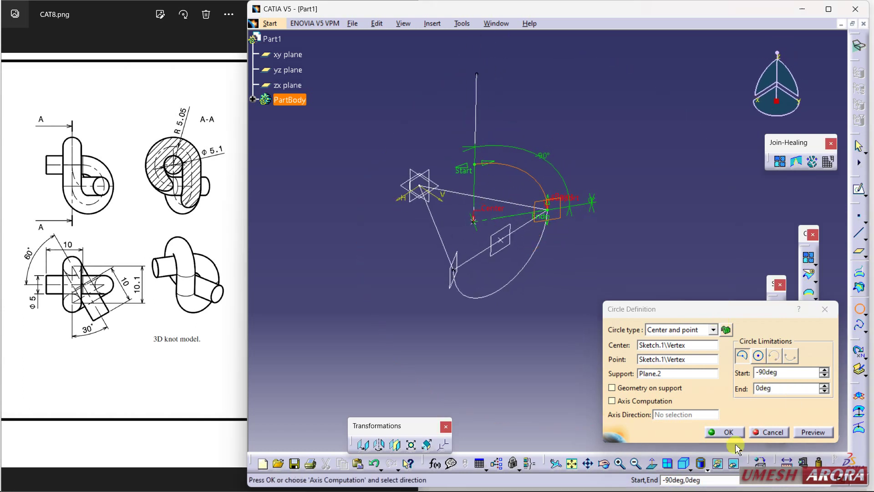
click(728, 431)
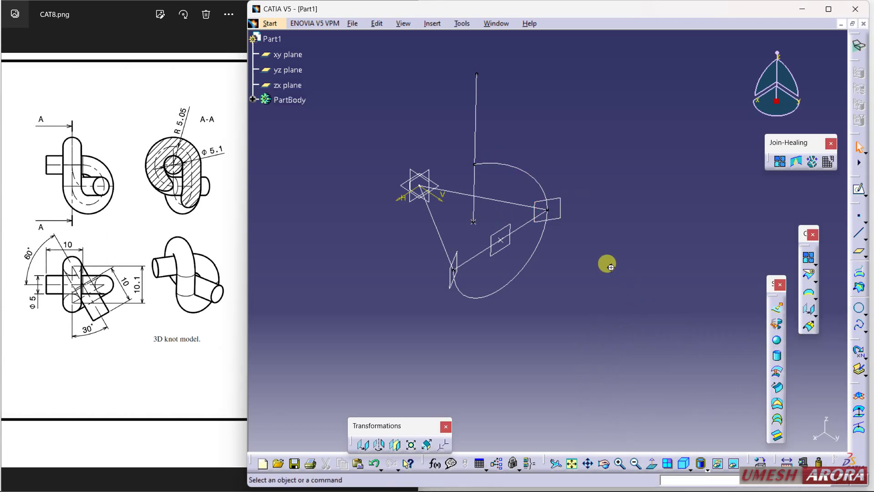
middle_drag(610, 267, 582, 267)
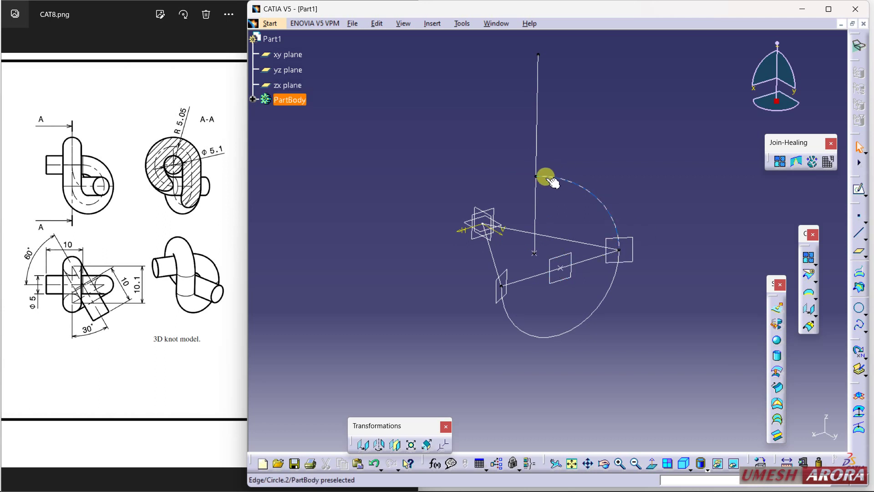
Define a line tangent to Circle.2 at its upper end, reversed away from the arc
click(859, 233)
click(751, 248)
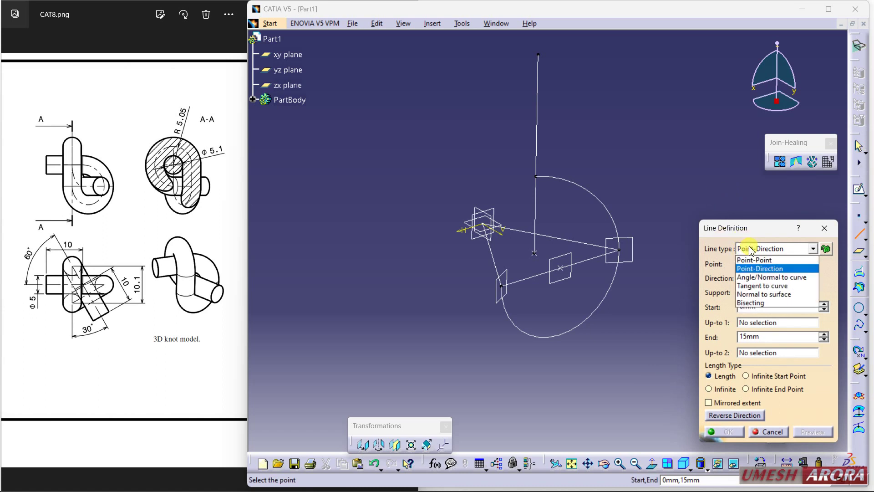
click(763, 285)
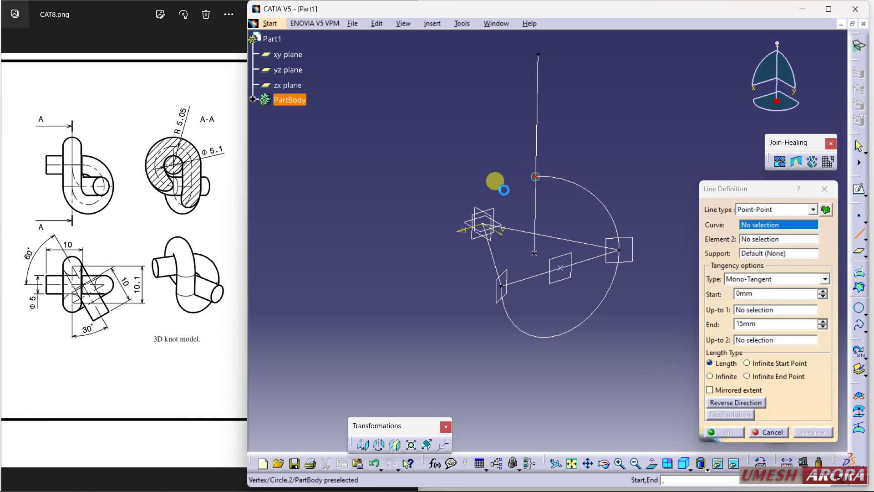
click(548, 177)
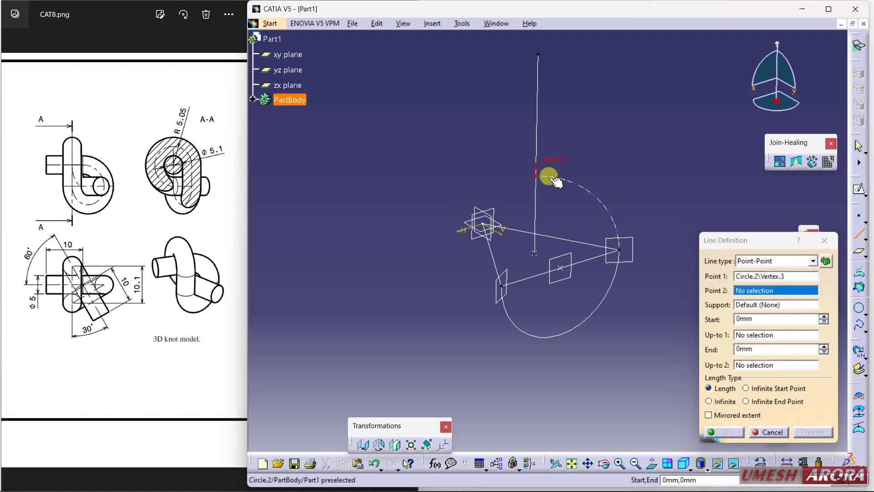
click(754, 260)
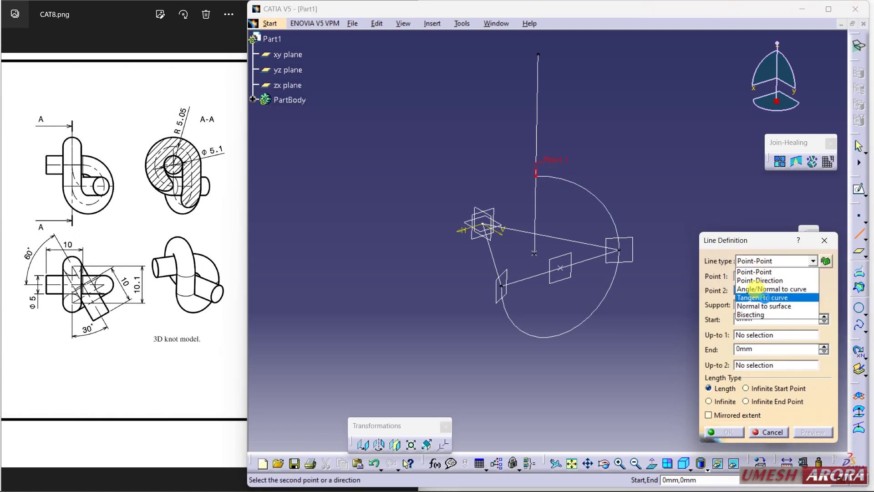
click(763, 297)
click(547, 177)
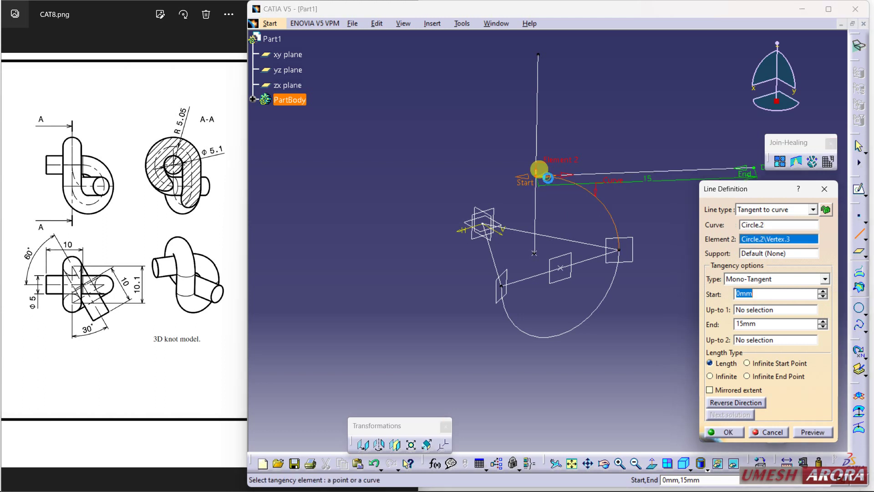
click(747, 242)
click(743, 403)
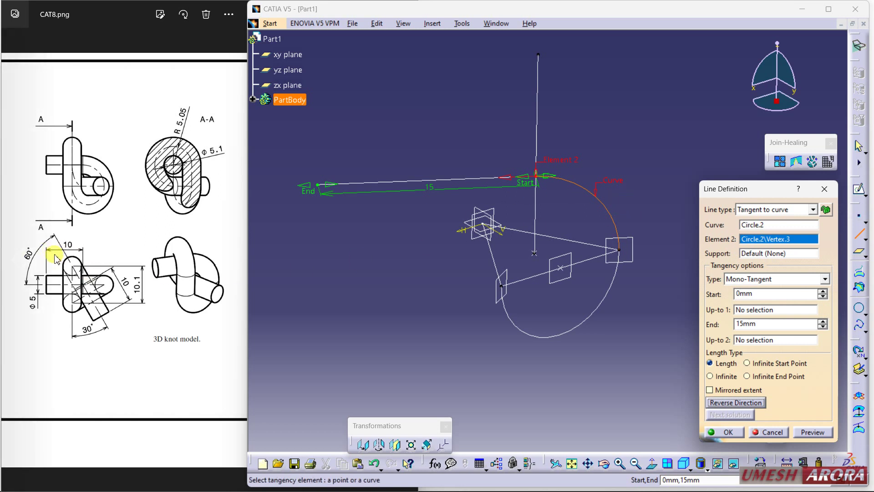
Set the tangent line's length to 10 mm and create it
double_click(765, 322)
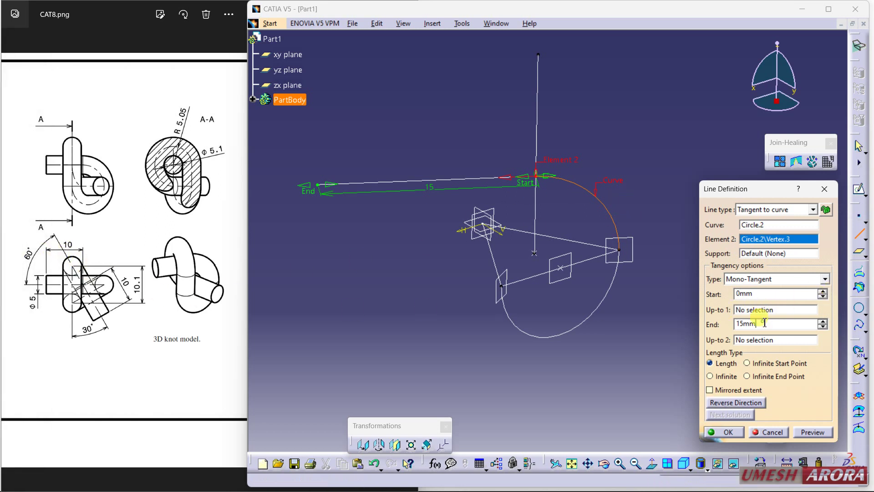
text(10)
key(Return)
key(Return)
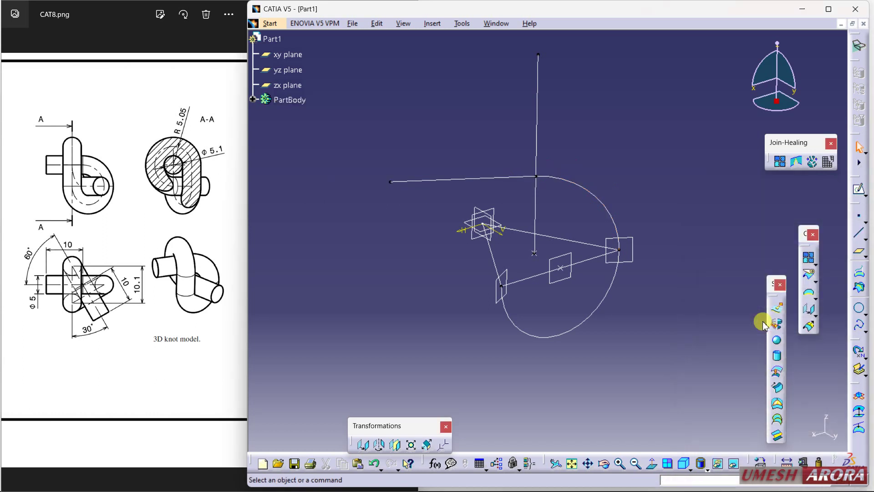
middle_drag(676, 264, 582, 262)
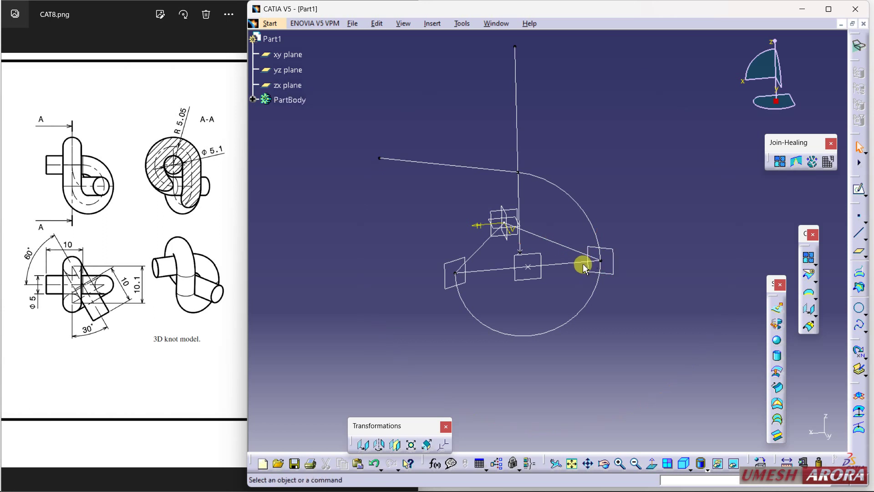
middle_drag(544, 286, 617, 293)
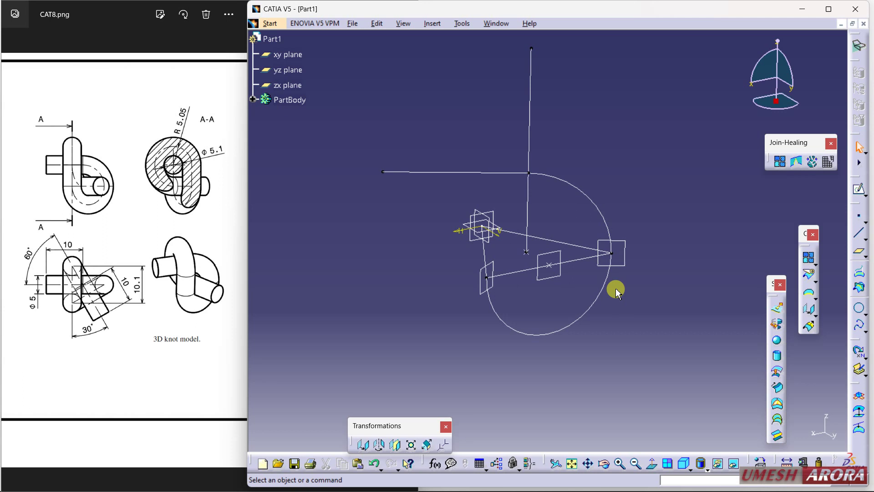
middle_drag(494, 307, 523, 321)
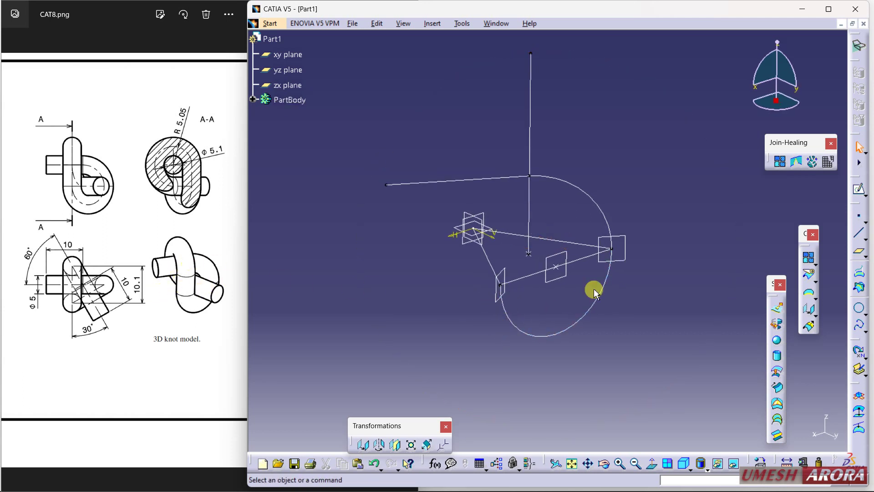
click(859, 233)
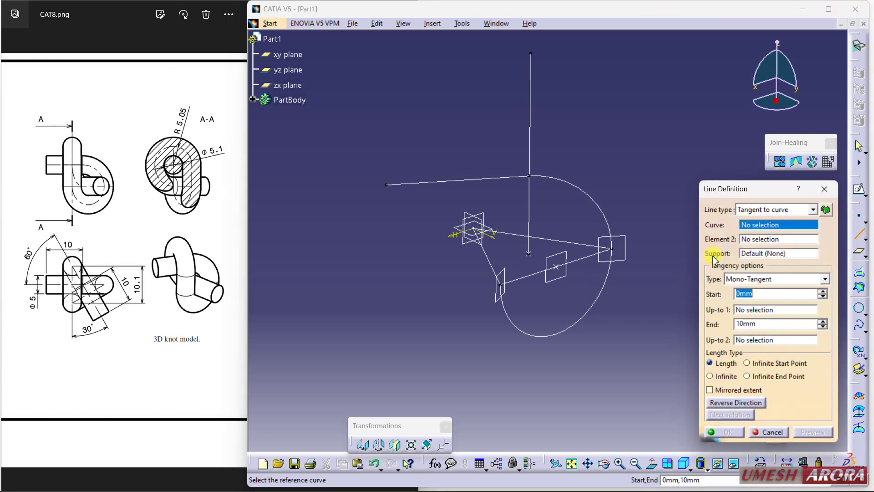
Create a Z-direction line from the Sketch.1 vertex, its length measured as 5.831 mm to the arc end
click(747, 210)
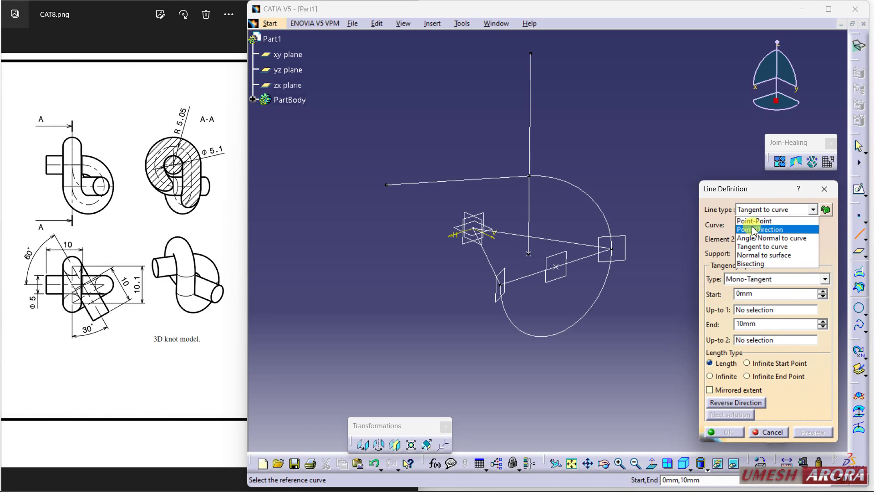
click(754, 230)
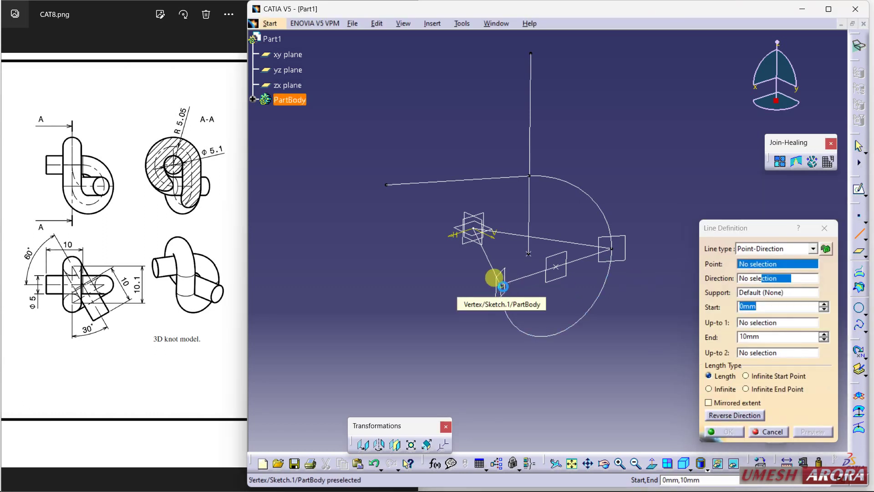
click(502, 286)
right_click(751, 280)
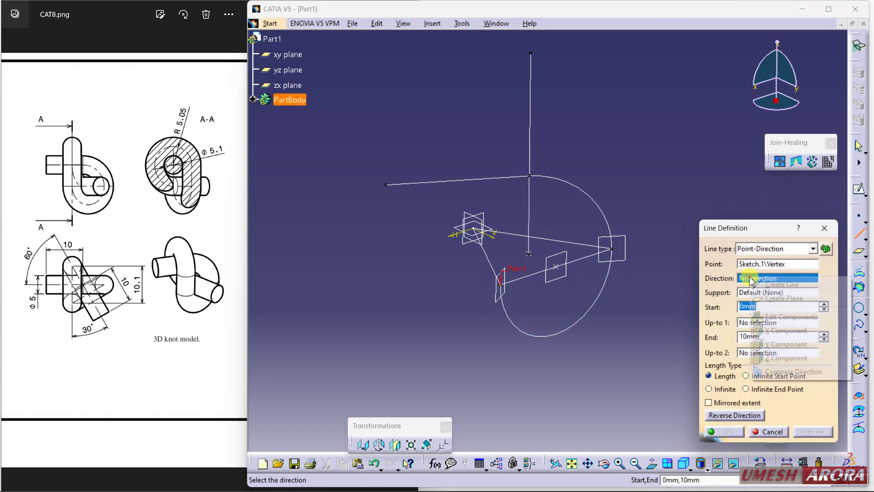
click(776, 358)
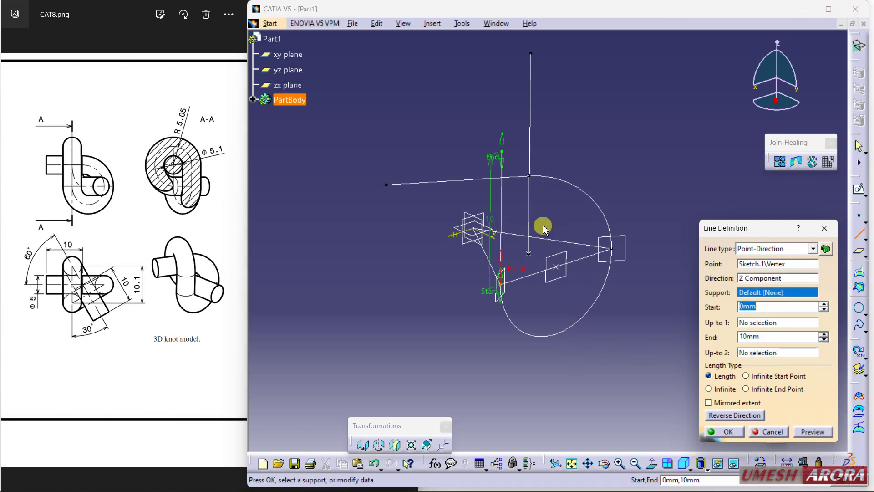
right_click(774, 339)
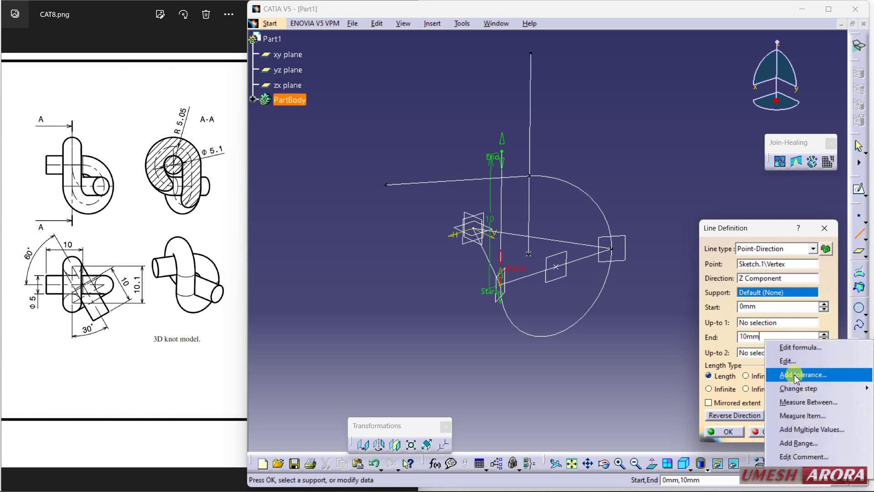
click(805, 403)
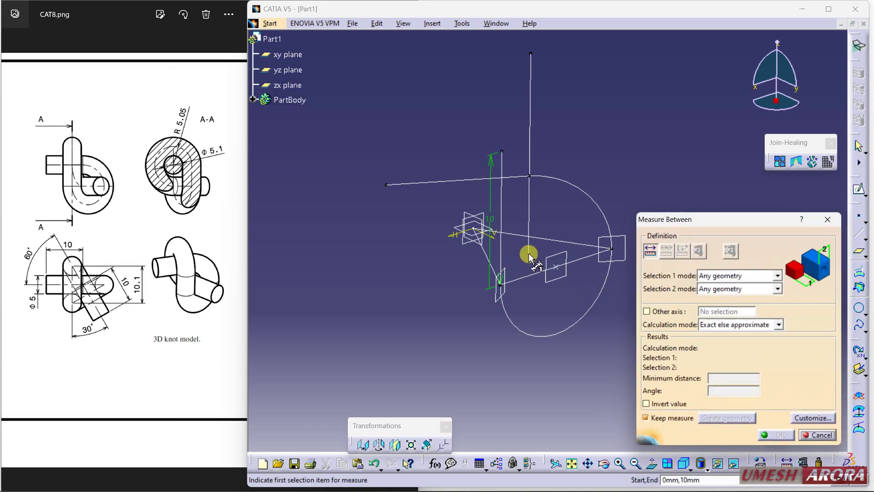
click(528, 254)
click(529, 175)
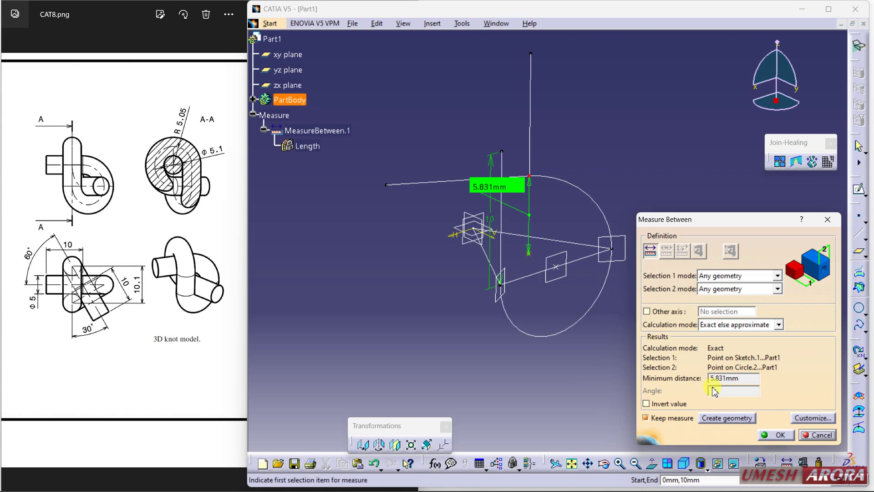
click(766, 436)
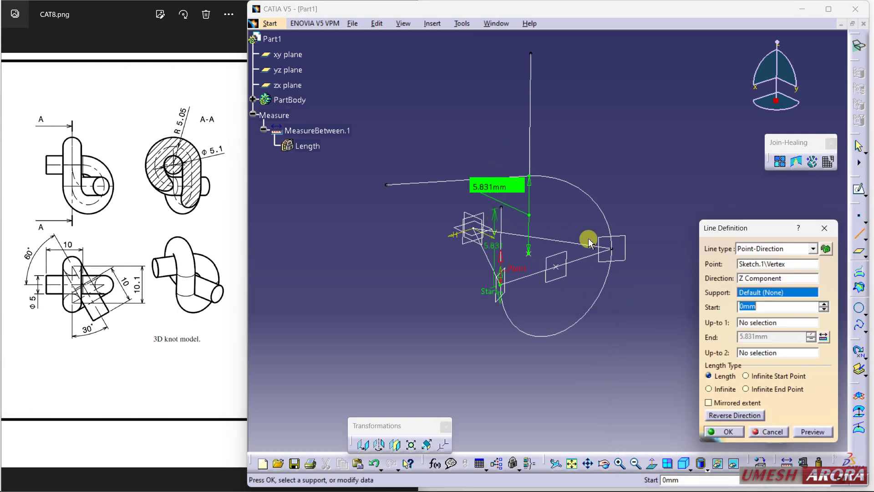
click(733, 438)
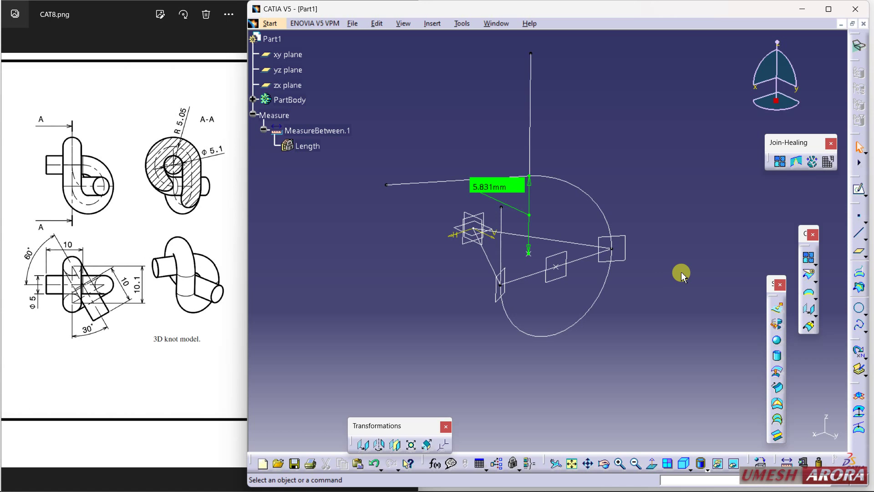
Project Line.3's end vertex normally onto Line.2 to create Project.1
click(501, 186)
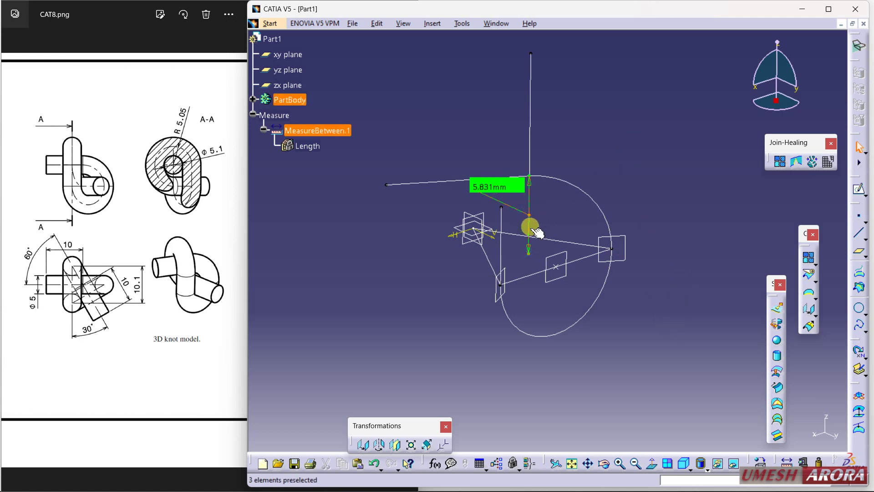
mouse_move(528, 226)
middle_down()
mouse_move(520, 228)
mouse_move(504, 196)
mouse_move(493, 207)
mouse_move(482, 201)
middle_up()
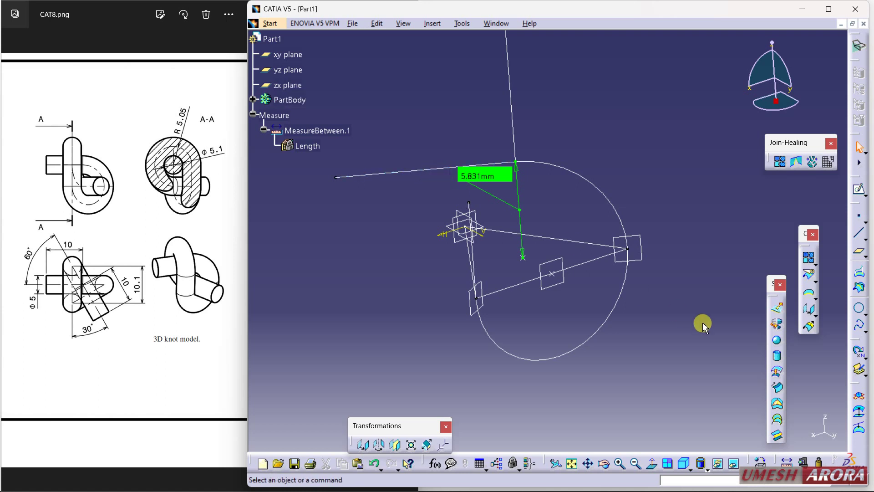
mouse_move(665, 334)
middle_down()
mouse_move(694, 332)
mouse_move(688, 298)
mouse_move(621, 351)
middle_up()
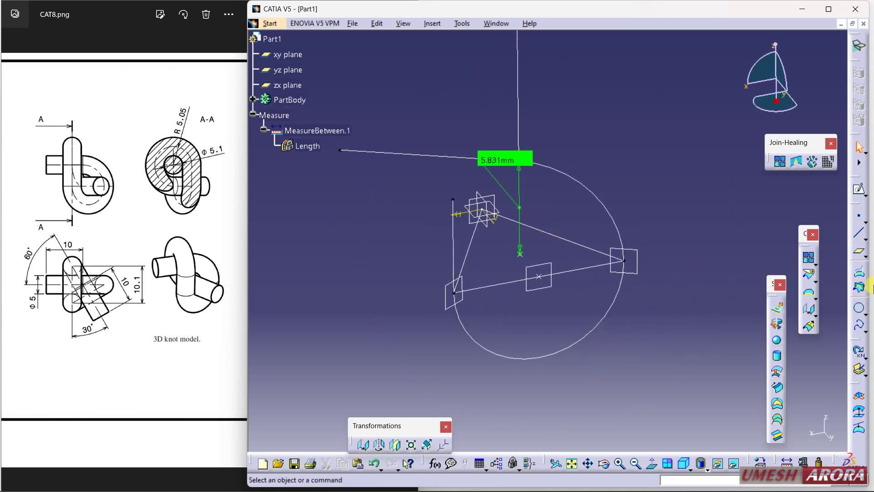
click(860, 275)
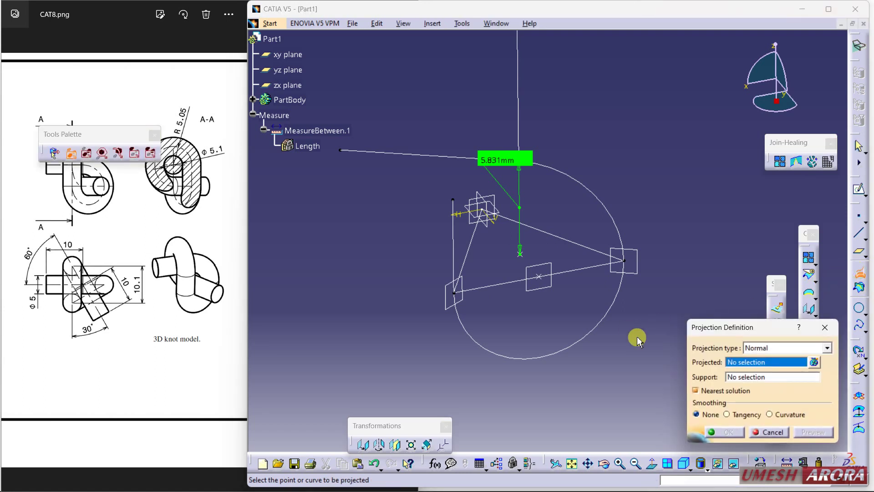
click(452, 199)
click(455, 160)
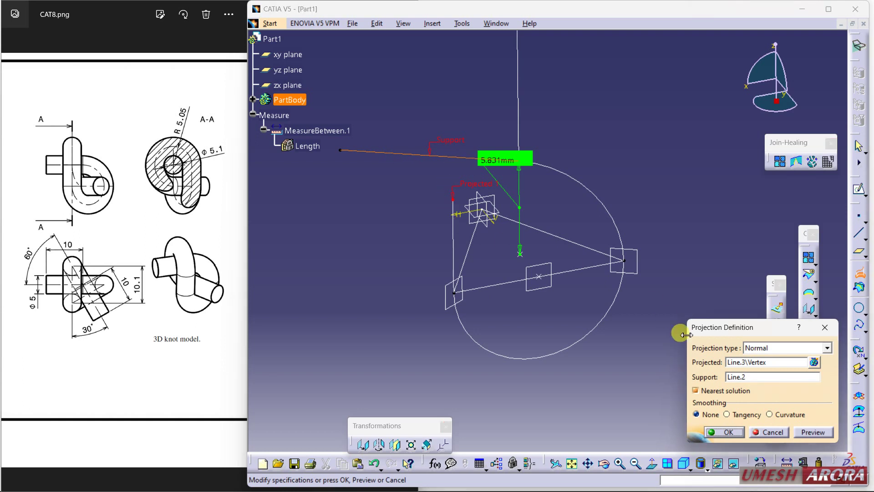
click(813, 431)
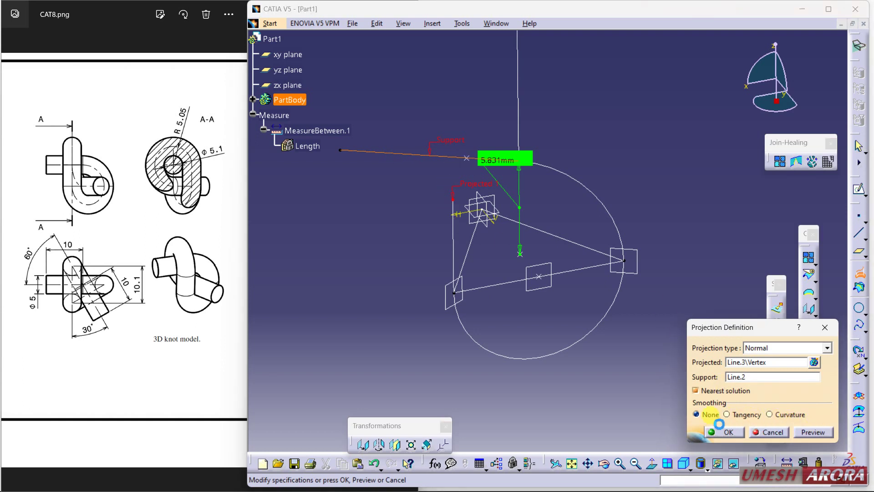
click(727, 432)
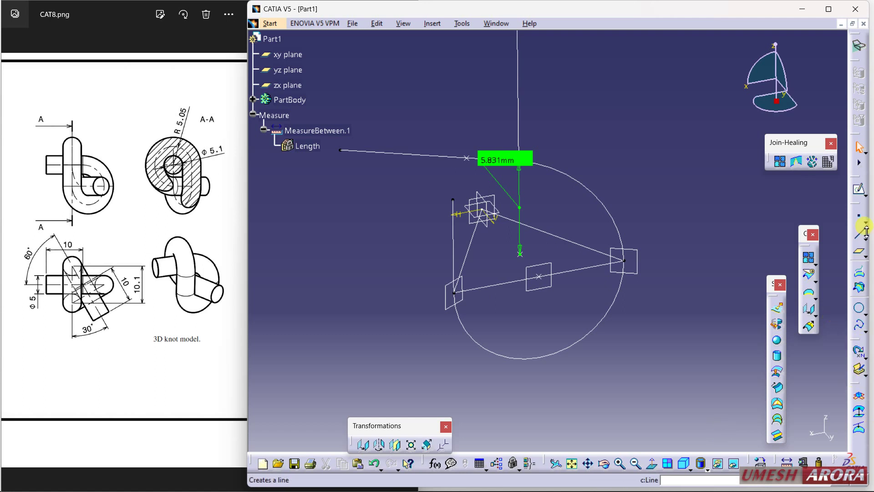
Create a plane normal to Line.2 passing through Project.1
click(860, 251)
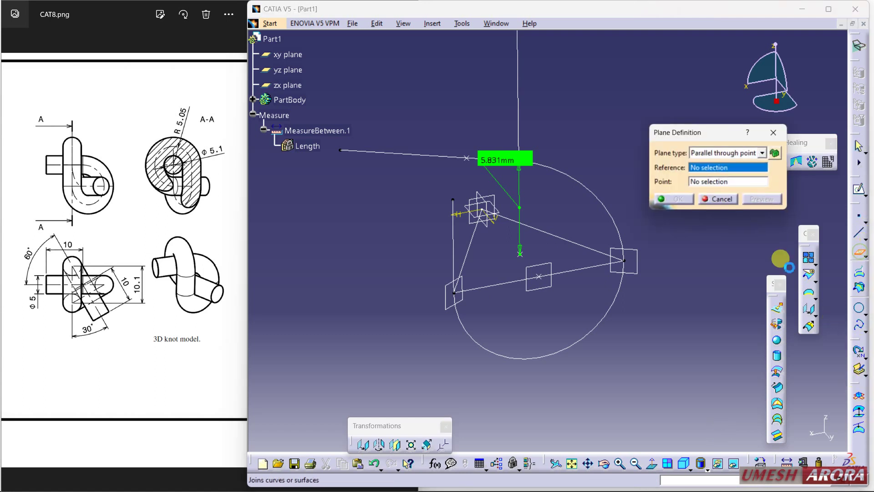
click(459, 158)
click(467, 157)
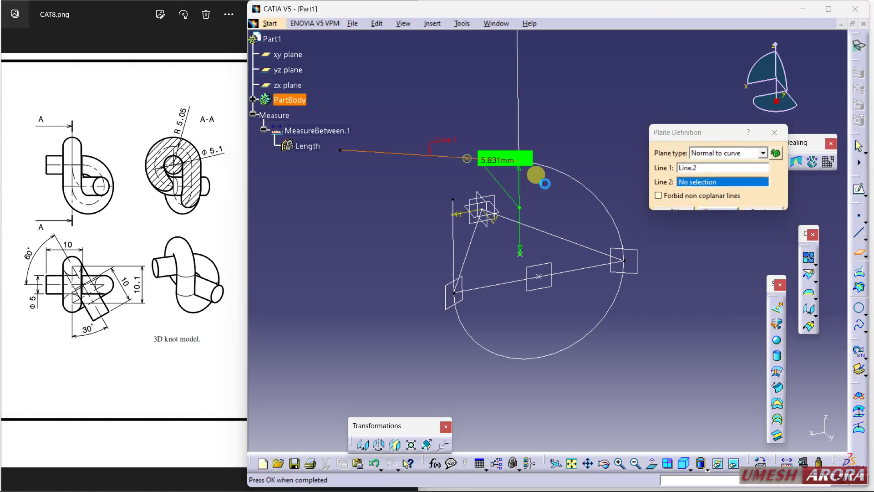
click(677, 207)
middle_drag(377, 249, 405, 259)
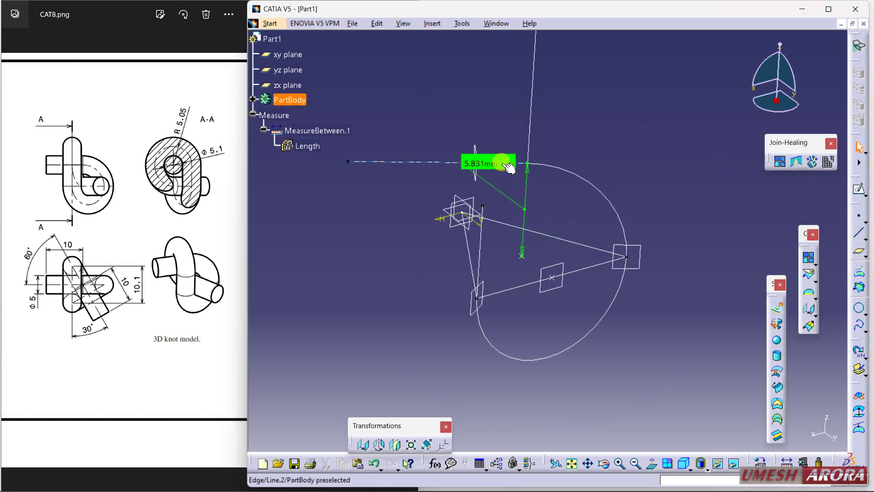
Hide the 5.831 mm measurement from the model
click(506, 165)
right_click(502, 160)
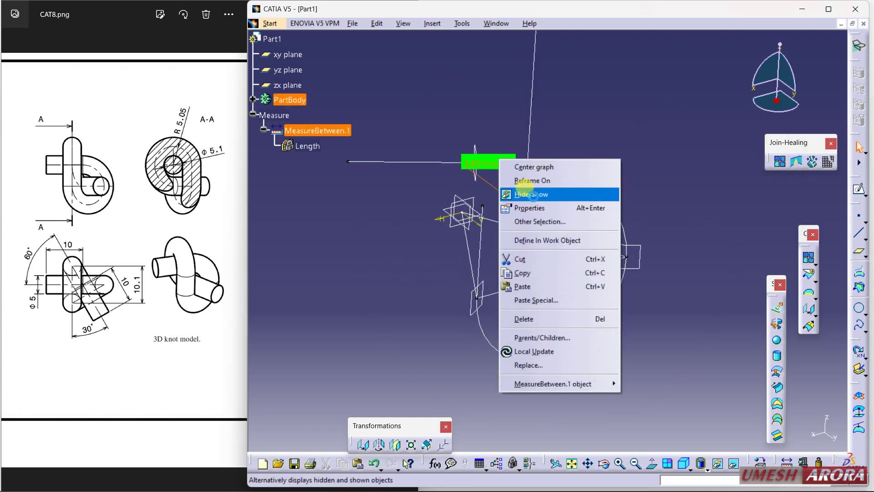
click(533, 195)
middle_drag(531, 293, 565, 303)
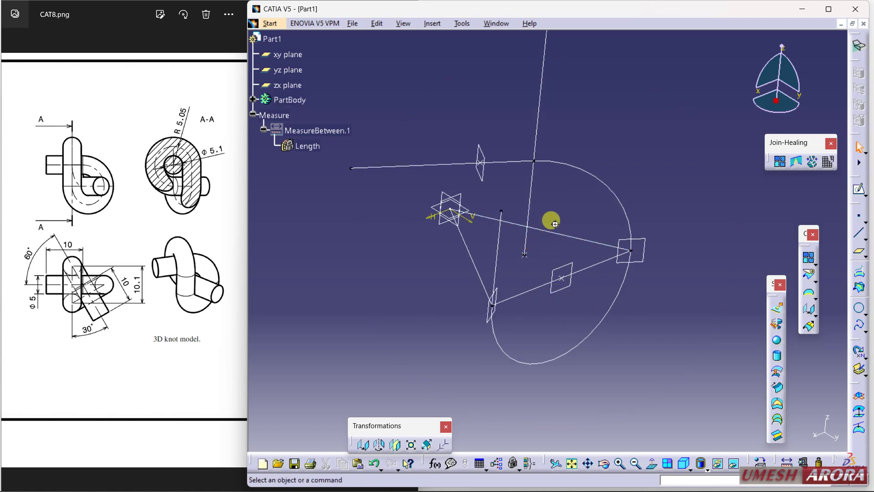
middle_drag(552, 221, 538, 209)
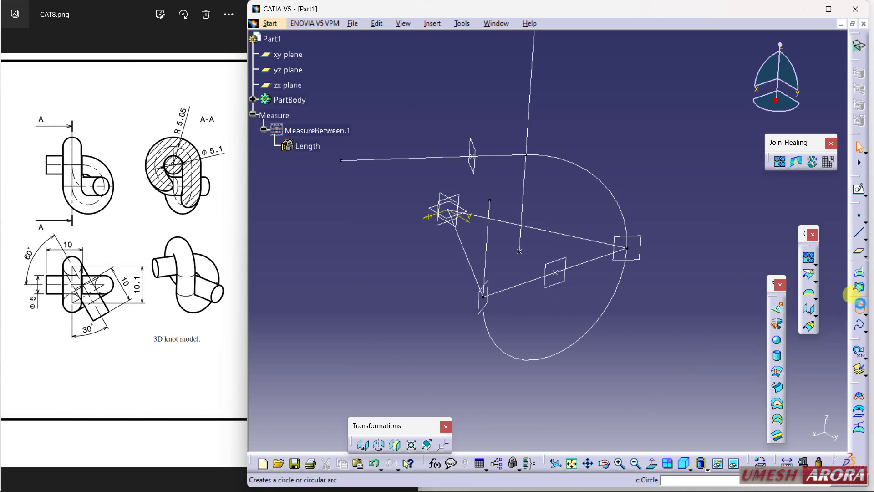
Draw a -180° to 0° arc on Plane.4, centred on Project.1 through Line.3's vertex
click(859, 307)
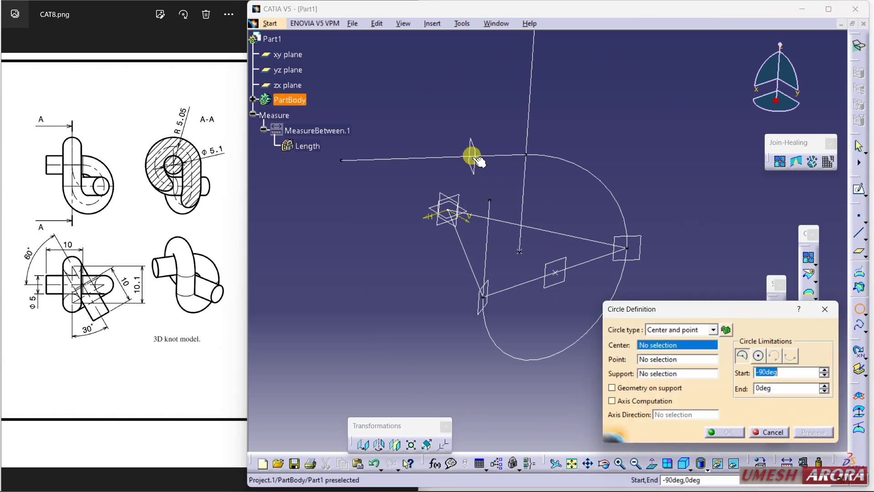
click(473, 159)
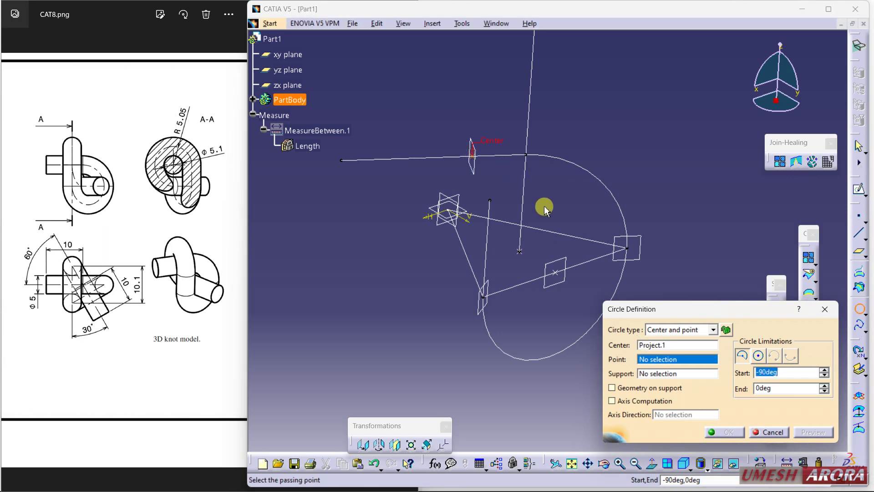
middle_drag(545, 209, 563, 207)
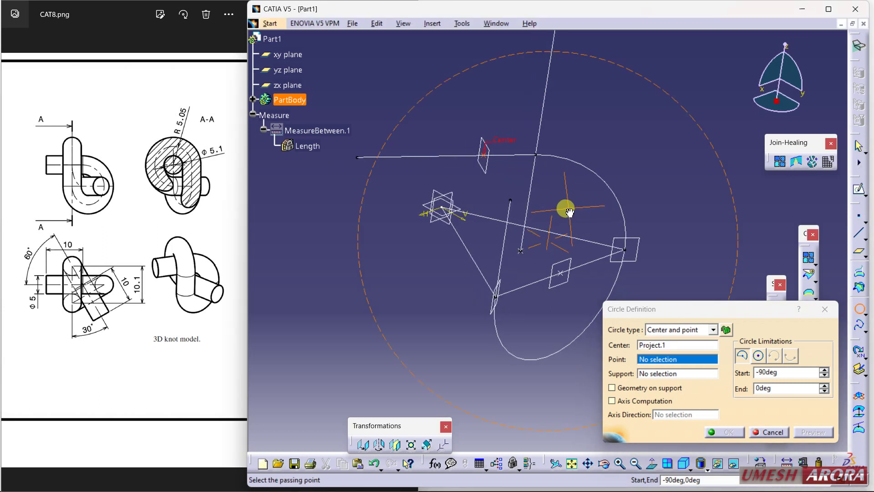
click(509, 200)
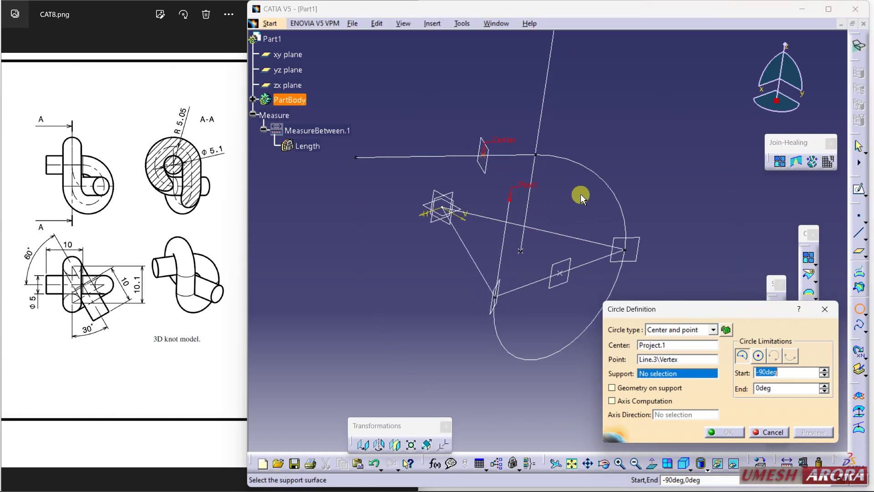
click(485, 185)
middle_drag(480, 256, 564, 283)
drag(508, 82, 442, 107)
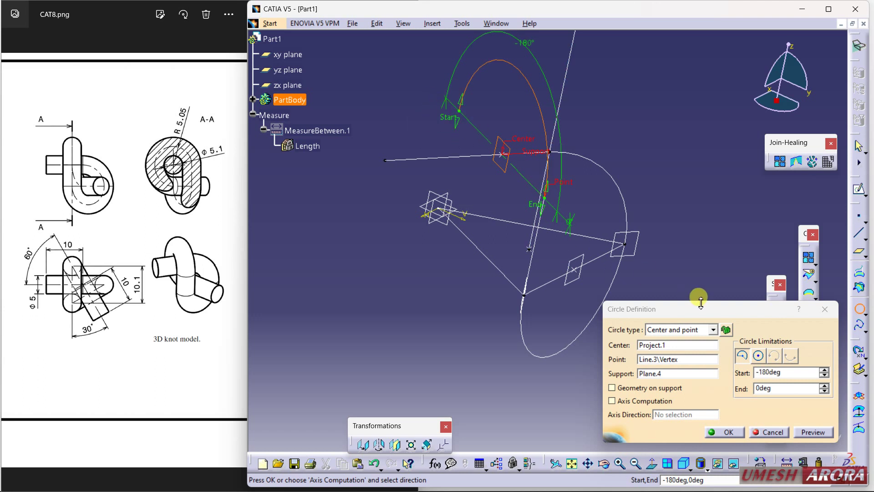
click(726, 432)
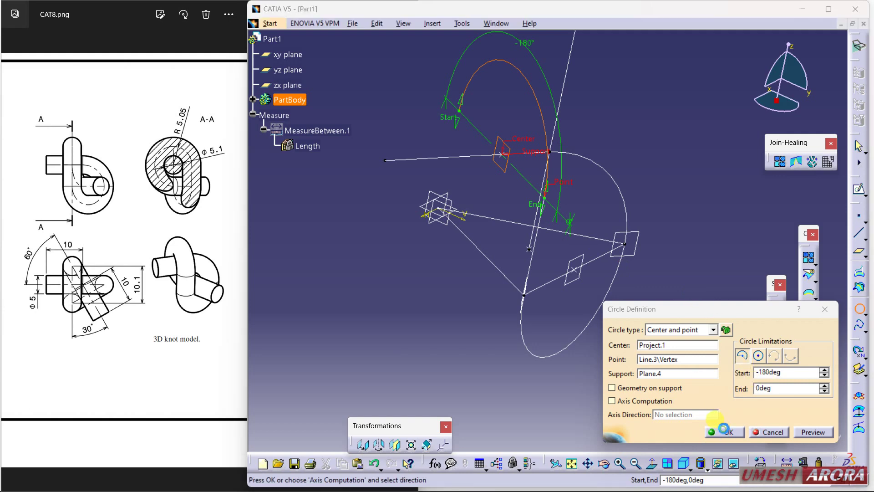
middle_drag(690, 250, 636, 241)
middle_drag(605, 253, 649, 240)
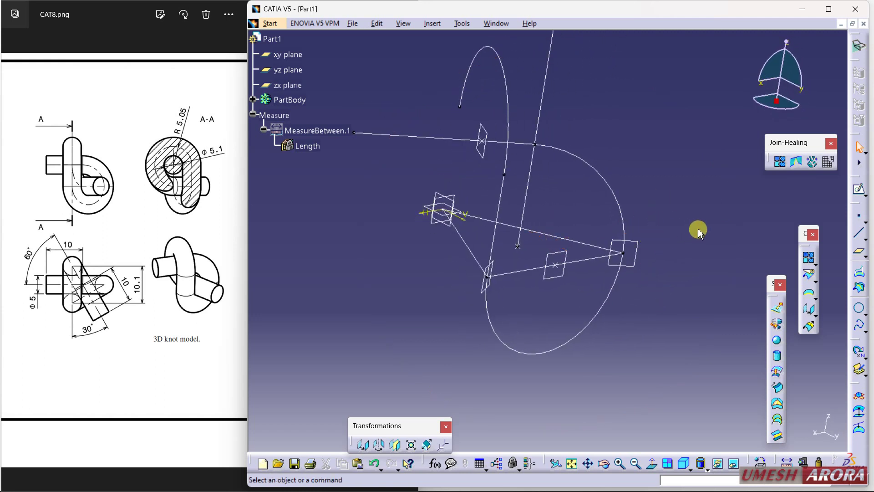
Define an arc centred on Circle.2's vertex, through Circle.3's vertex, on the yz plane
click(860, 308)
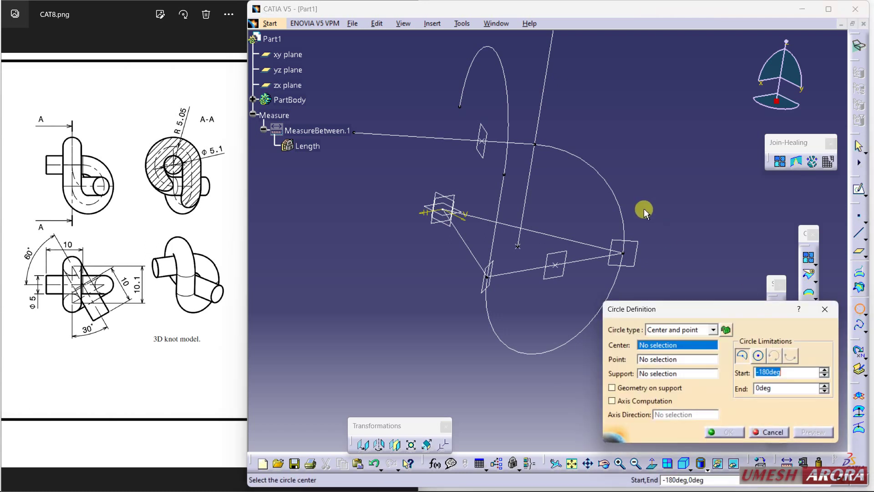
middle_drag(582, 190, 465, 177)
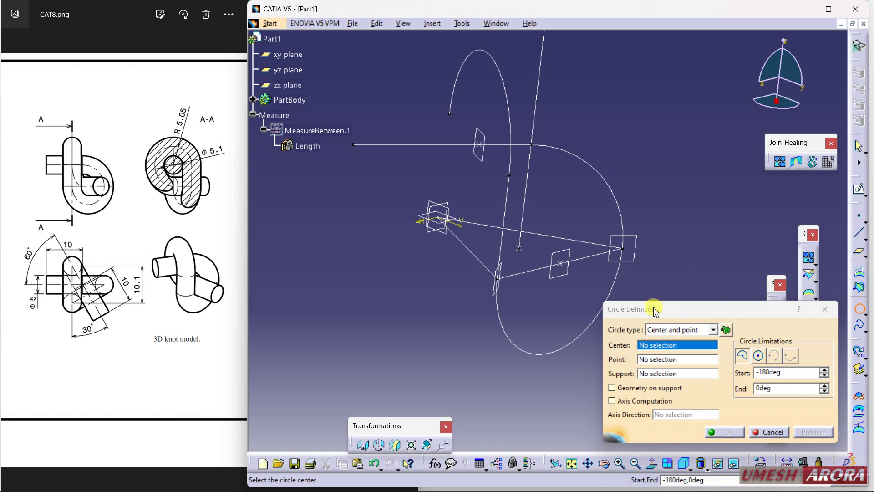
click(530, 143)
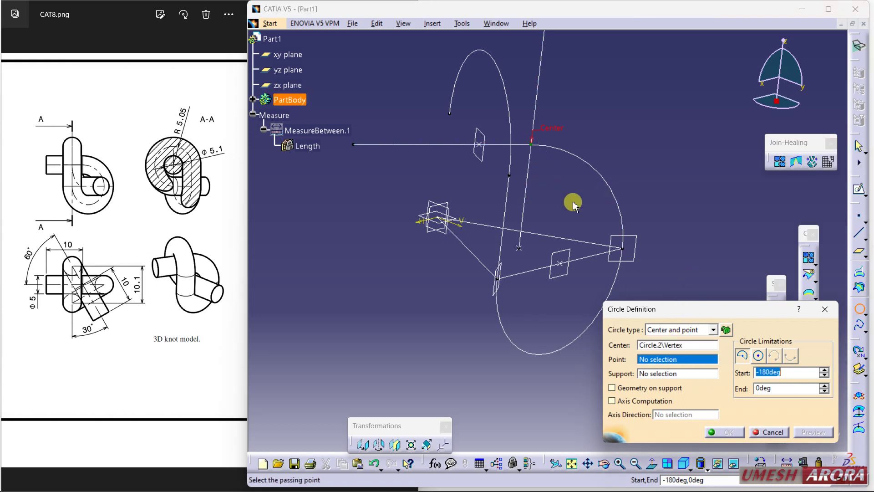
click(451, 114)
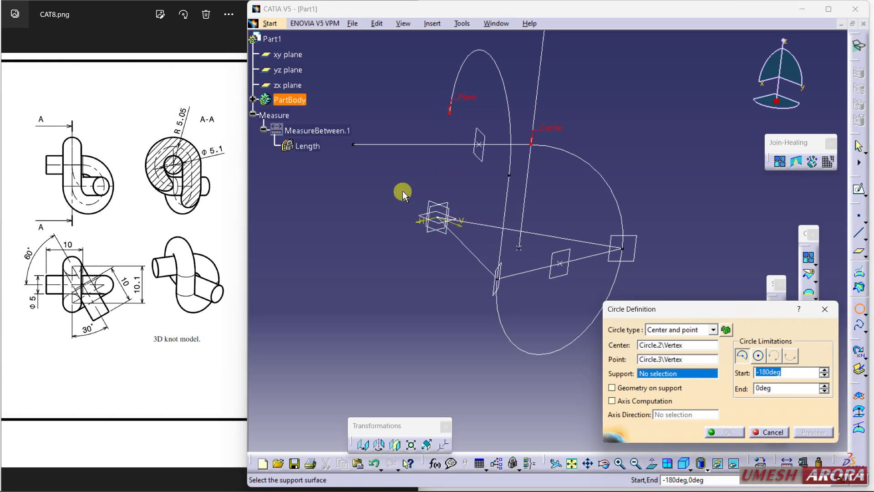
click(437, 205)
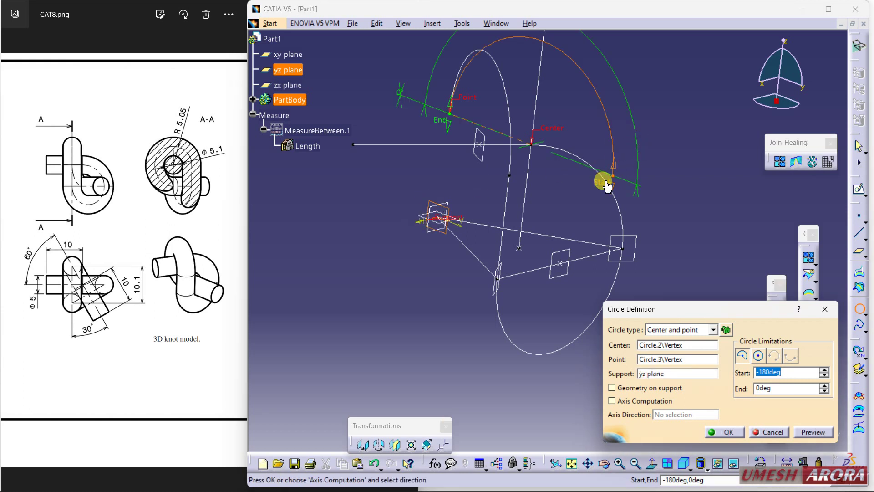
Set the arc to start at 0° and end at 90°, and confirm it
drag(601, 181, 468, 88)
drag(450, 118, 500, 242)
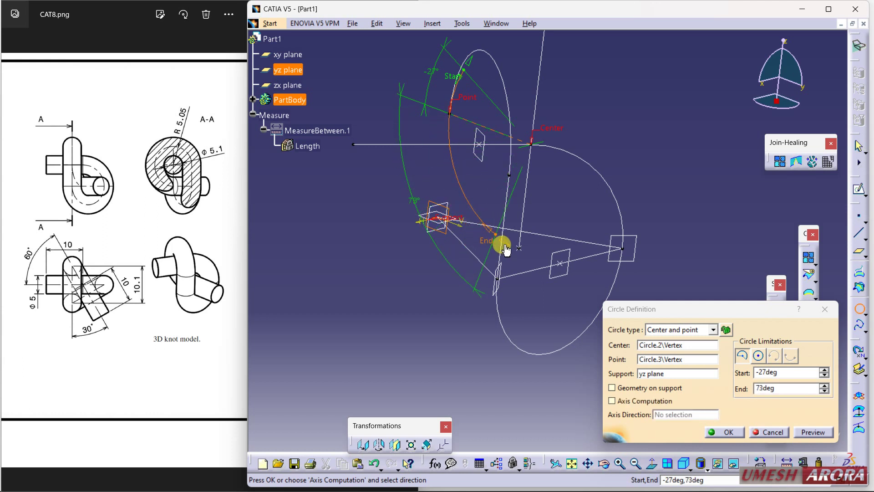
click(785, 374)
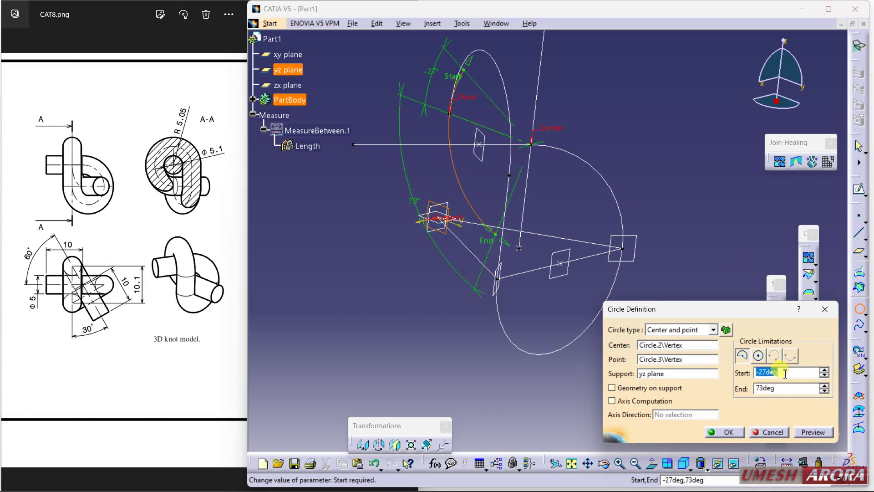
text(0)
click(777, 389)
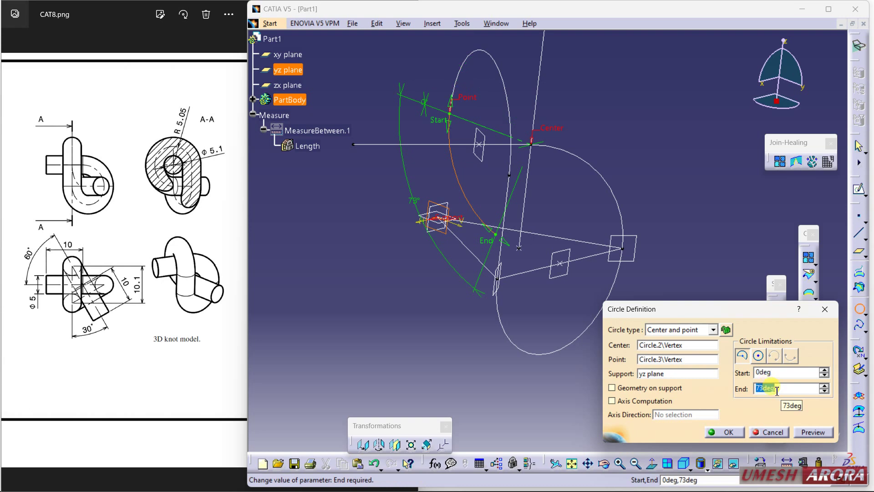
text(90)
key(Return)
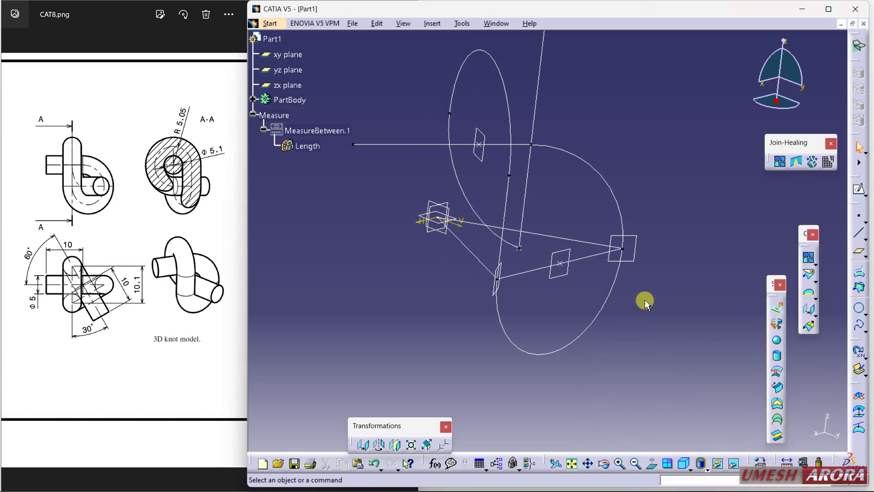
middle_drag(547, 252, 525, 251)
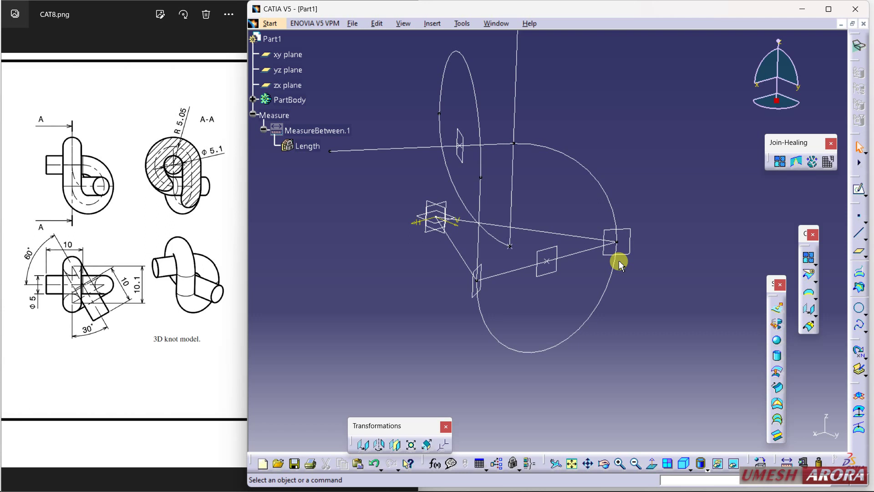
Create a 10 mm line tangent to Circle.4, starting at the sketch vertex
click(859, 233)
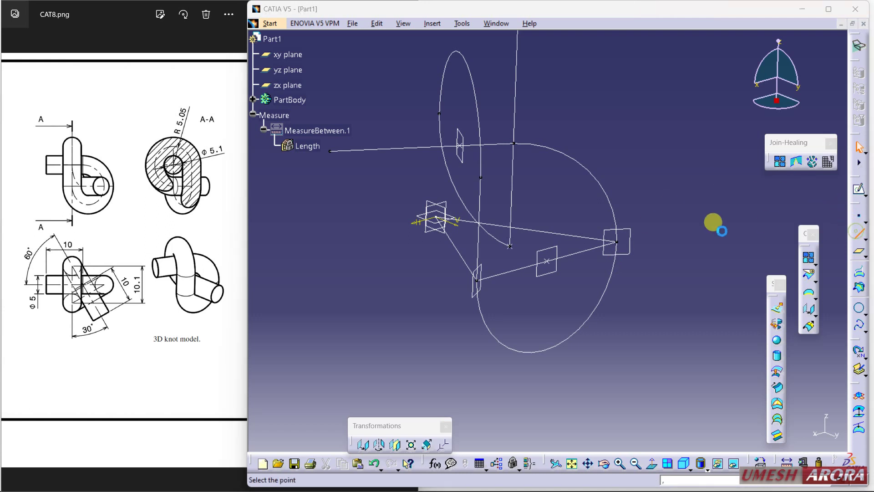
click(746, 248)
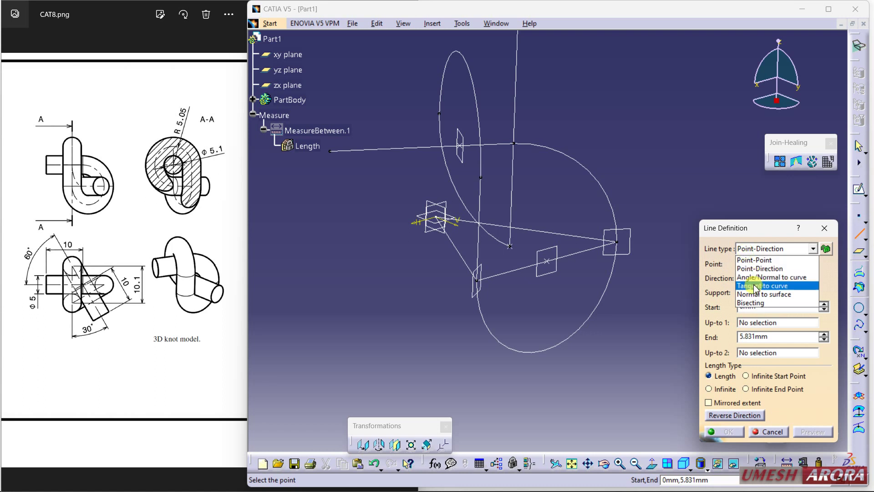
click(754, 283)
click(501, 240)
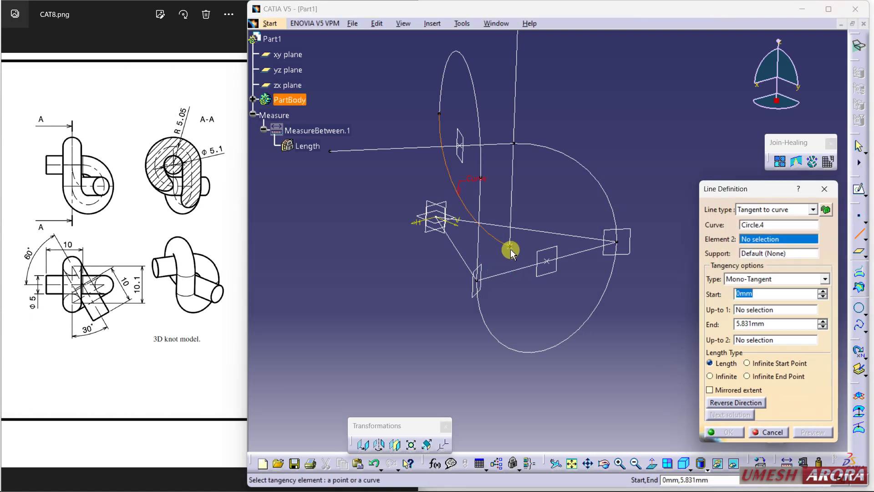
click(511, 248)
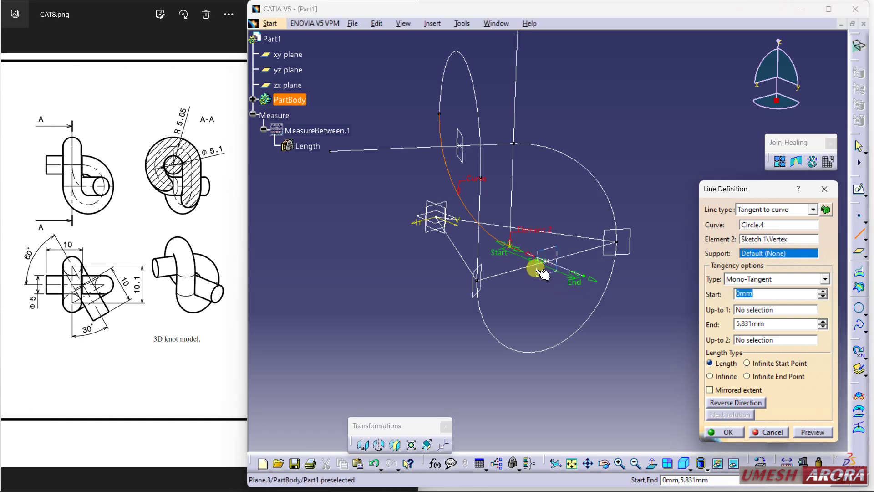
click(771, 323)
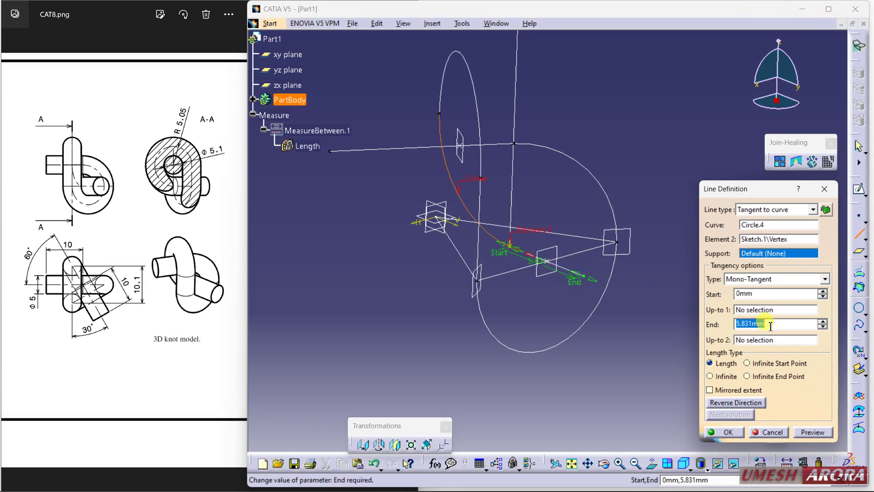
text(10)
key(Return)
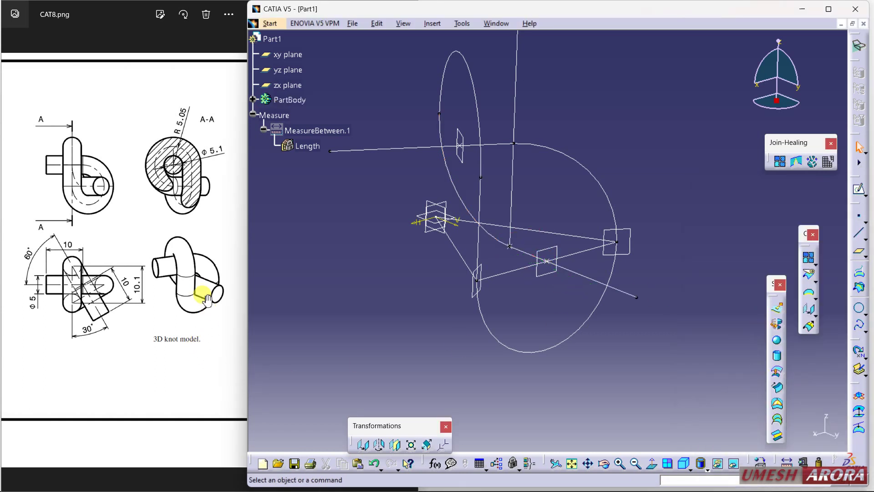
middle_drag(556, 312, 586, 246)
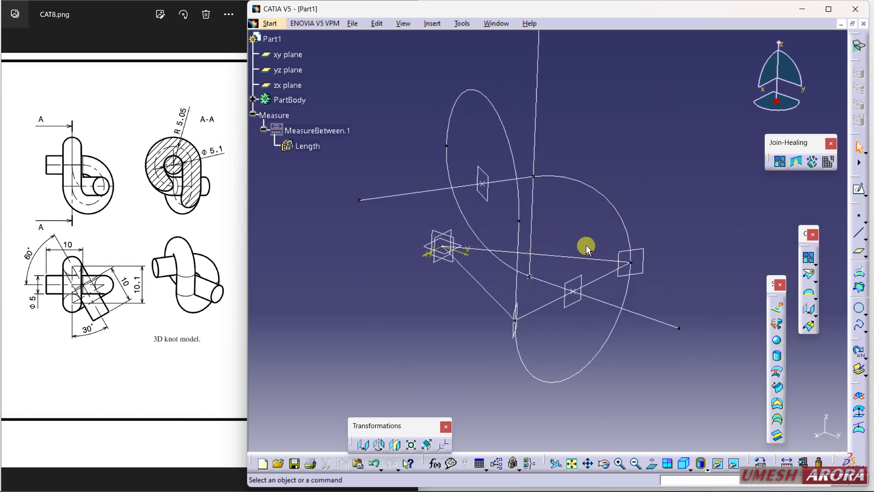
Join Line.4, Circle.4, Circle.3, Line.3, Circle.1, Circle.2 and Line.2 into Join.1
click(778, 168)
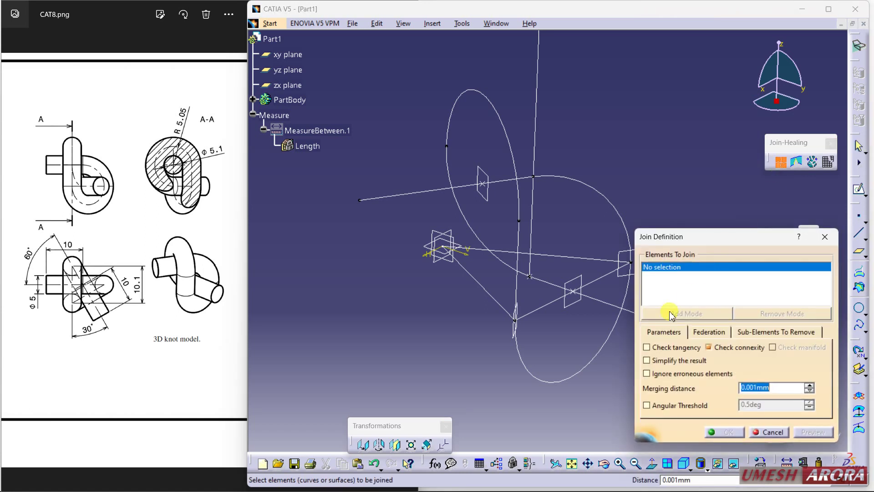
click(594, 301)
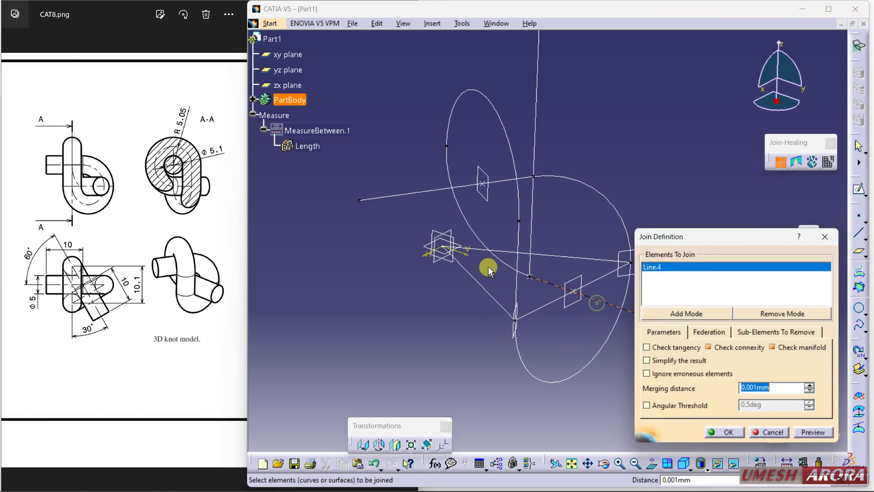
click(501, 261)
click(526, 261)
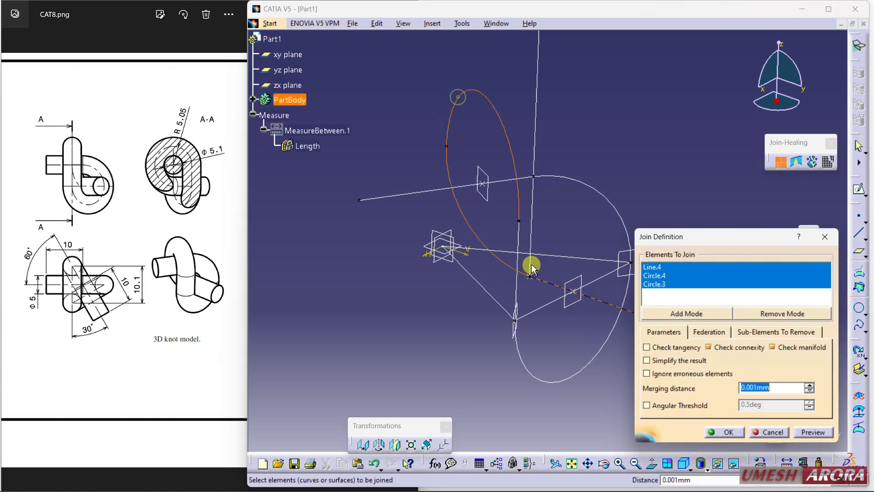
click(538, 368)
click(549, 381)
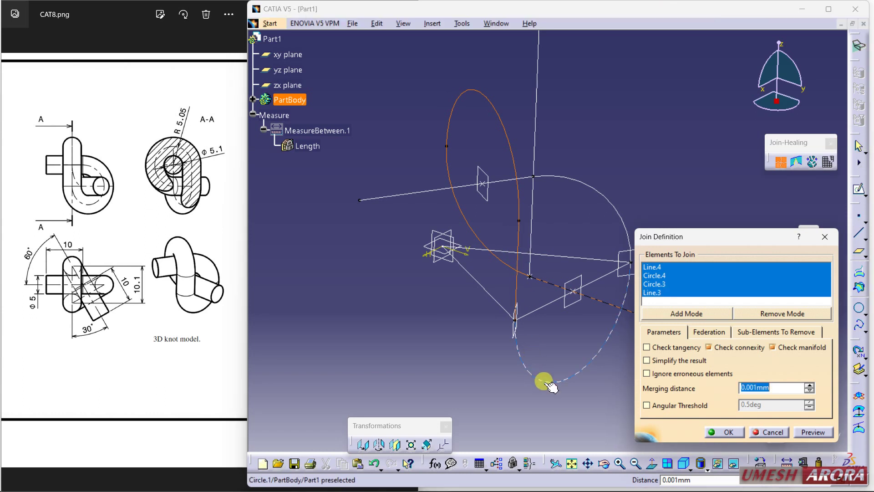
click(582, 180)
click(460, 191)
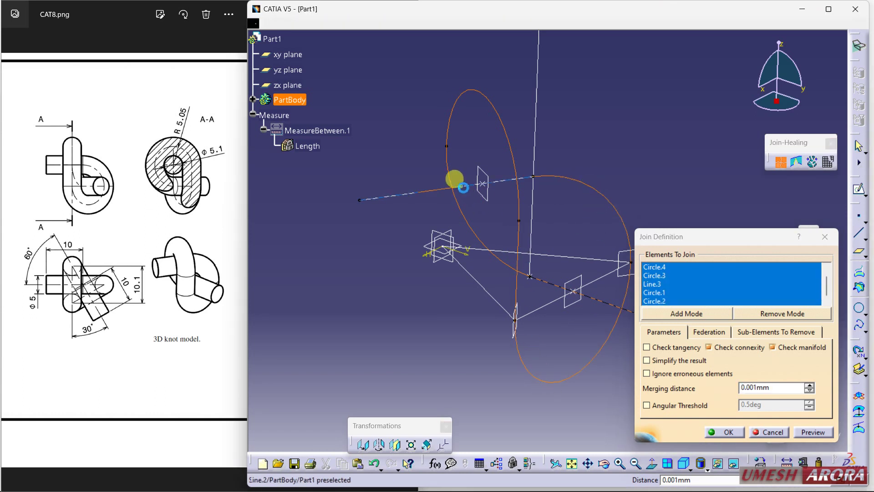
click(726, 433)
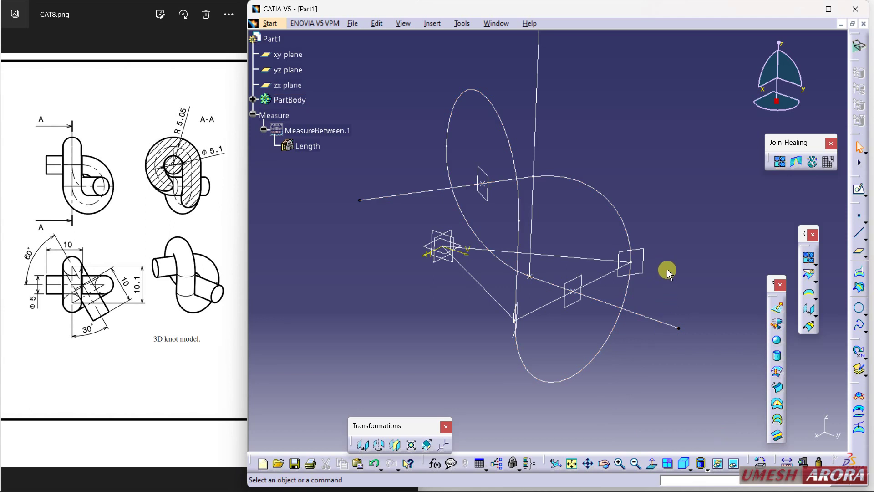
mouse_move(586, 351)
middle_down()
mouse_move(577, 349)
mouse_move(588, 352)
middle_up()
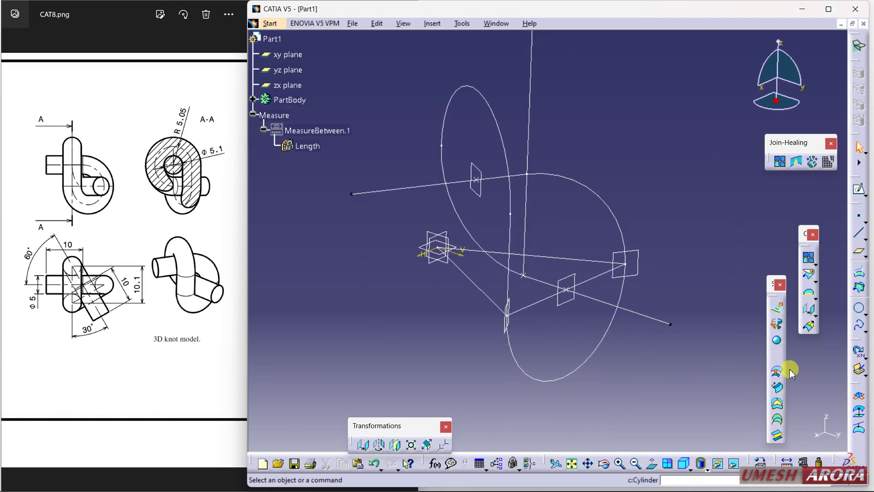
Sweep a circular tube of radius 2.5 mm along Join.1 as centre curve
click(778, 387)
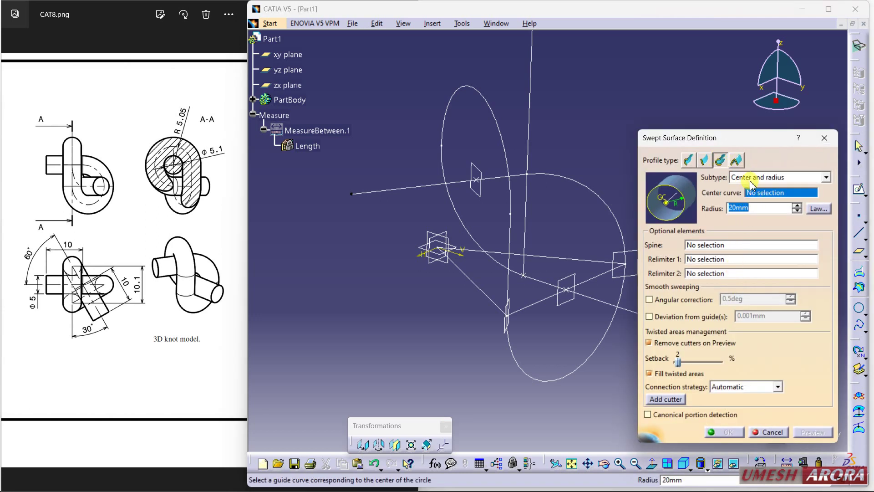
click(592, 302)
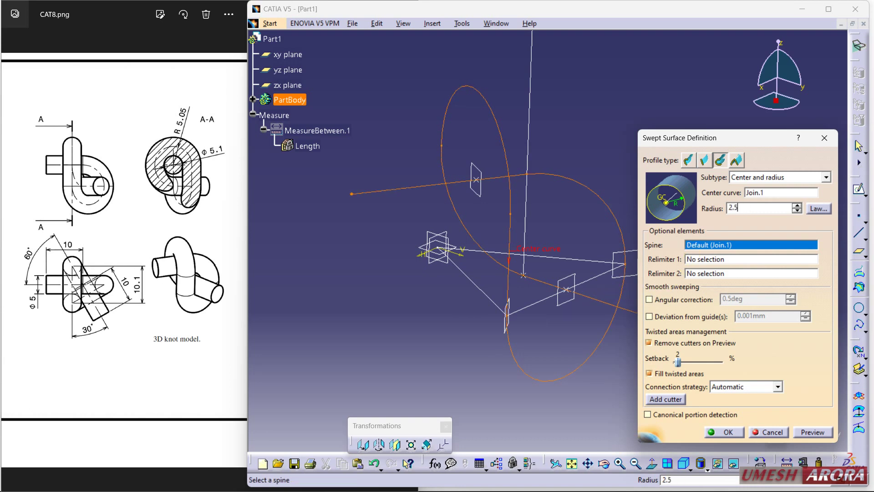
click(728, 432)
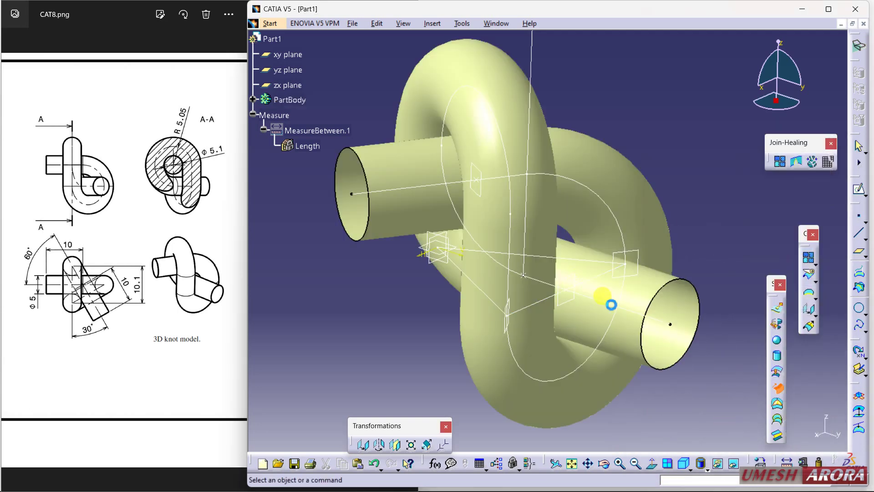
middle_drag(386, 299, 653, 251)
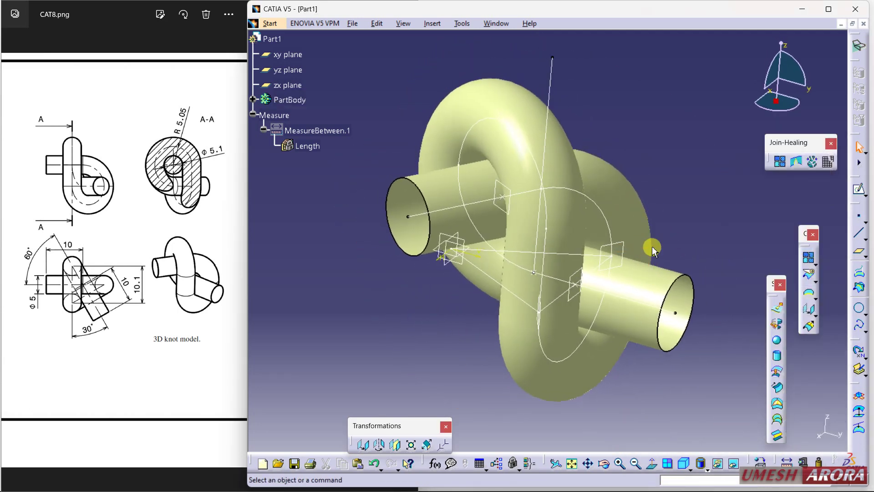
Hide Sweep.1 in the PartBody tree, leaving only the wireframe path
click(252, 100)
right_click(299, 358)
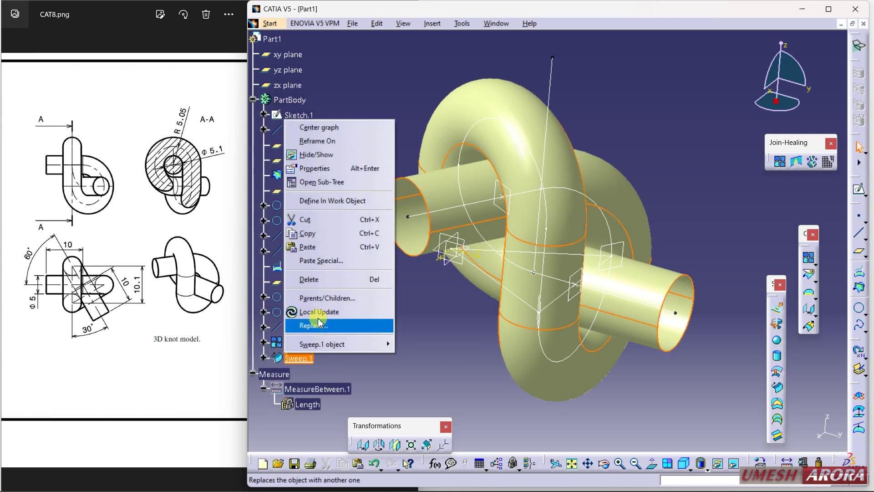
click(318, 155)
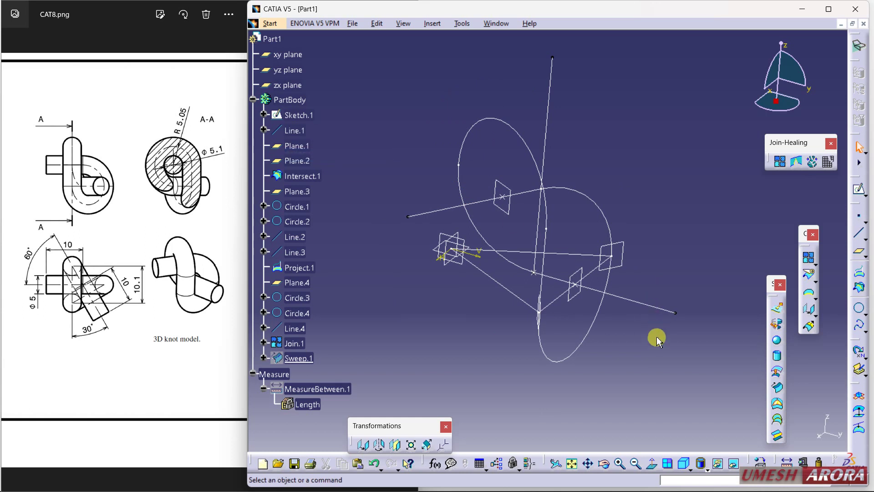
middle_drag(656, 340, 551, 348)
Create a whole 2.5 mm radius circle on the zx plane, centred on Join.1's end vertex
click(859, 308)
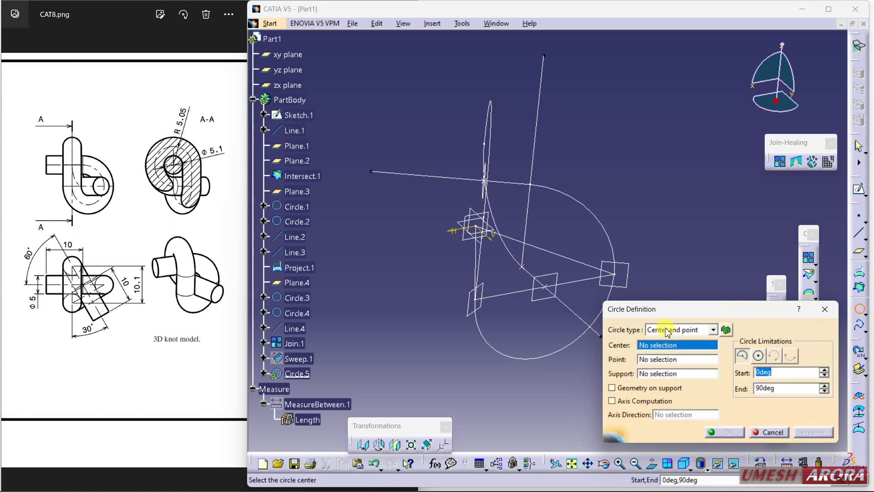
click(667, 331)
click(668, 343)
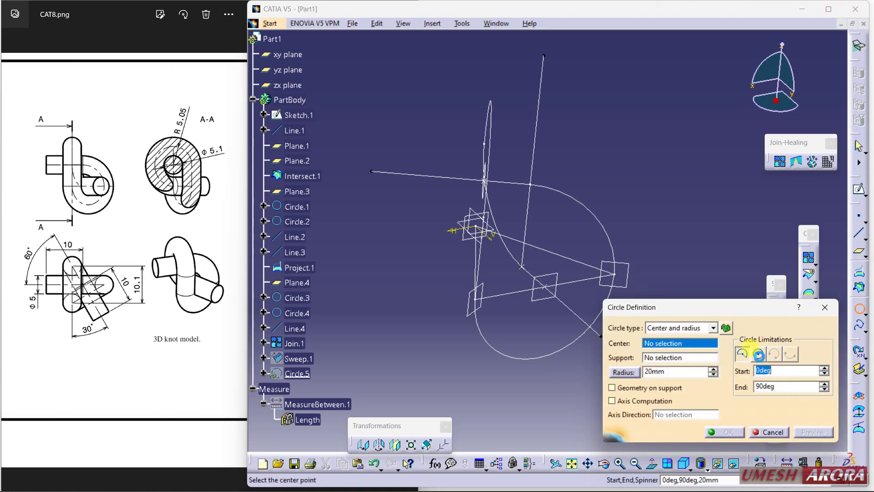
click(759, 354)
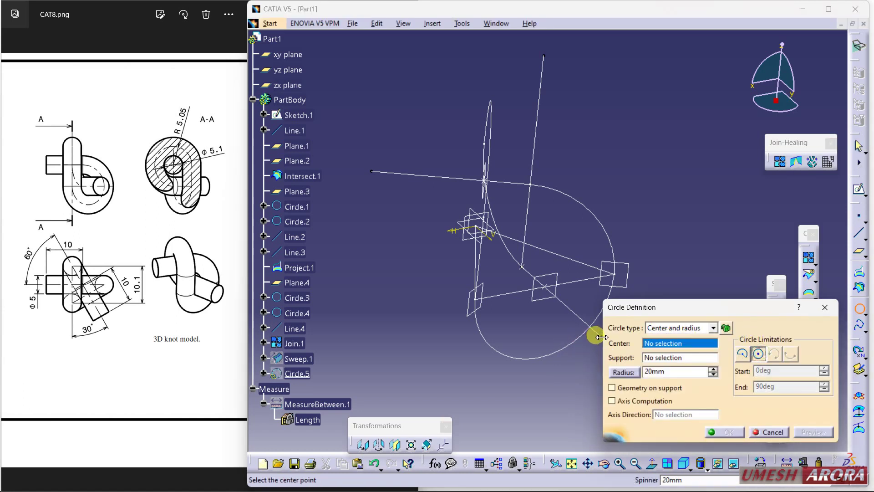
middle_drag(601, 337, 556, 323)
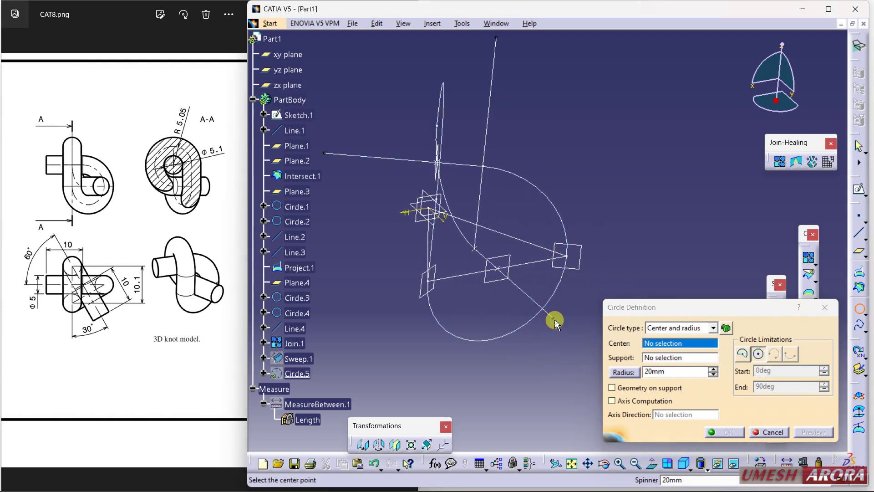
click(553, 319)
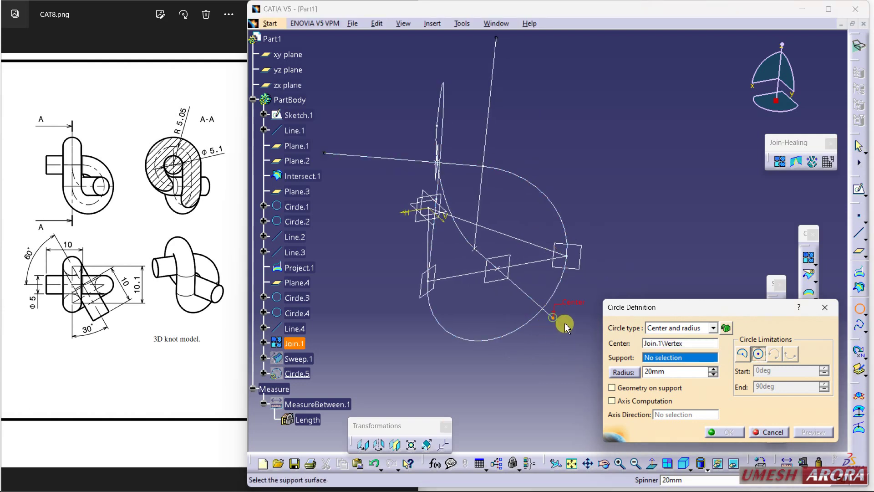
click(432, 204)
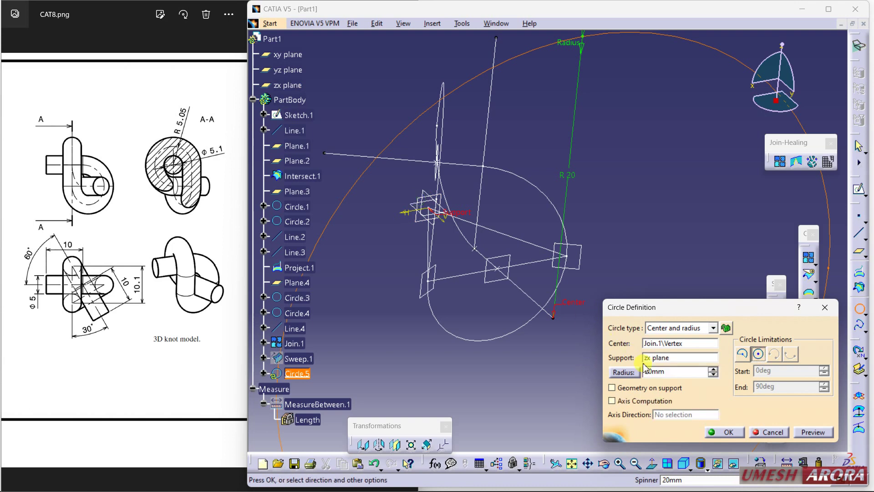
click(673, 373)
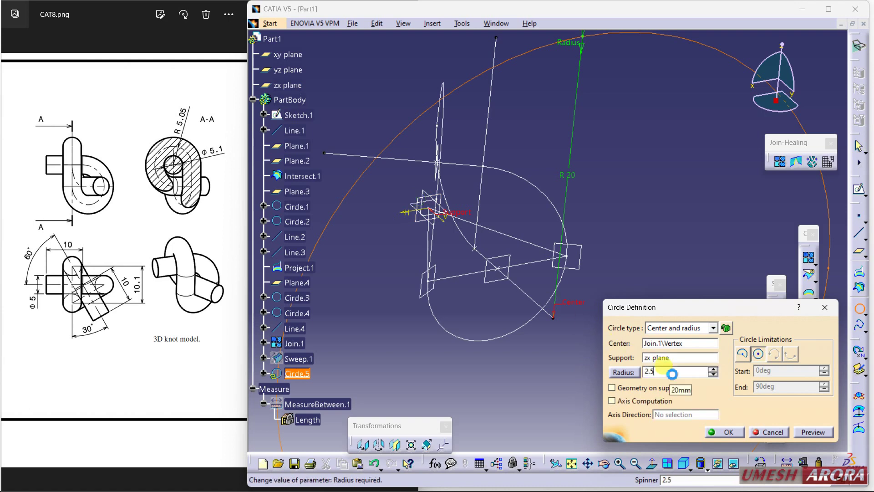
key(Return)
Switch to the Part Design workbench
click(270, 23)
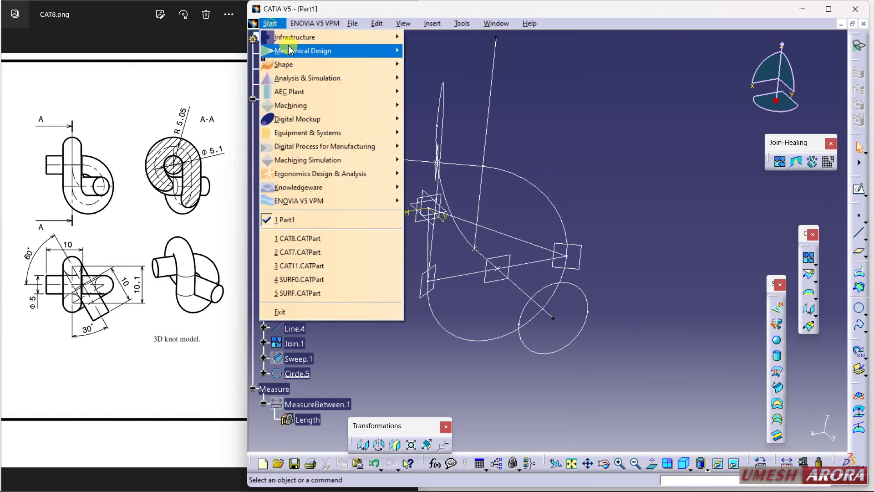
mouse_move(289, 50)
click(417, 49)
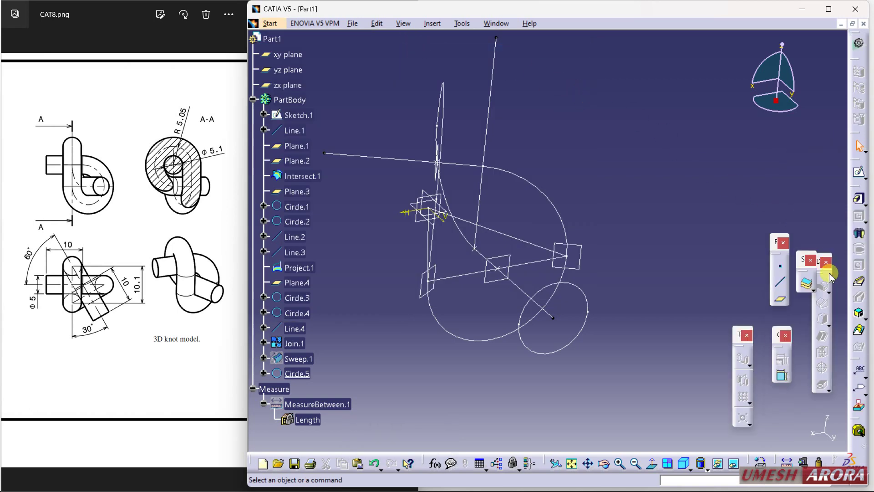
Create Rib.1 with Circle.5 as profile and Join.1 as centre curve
click(859, 282)
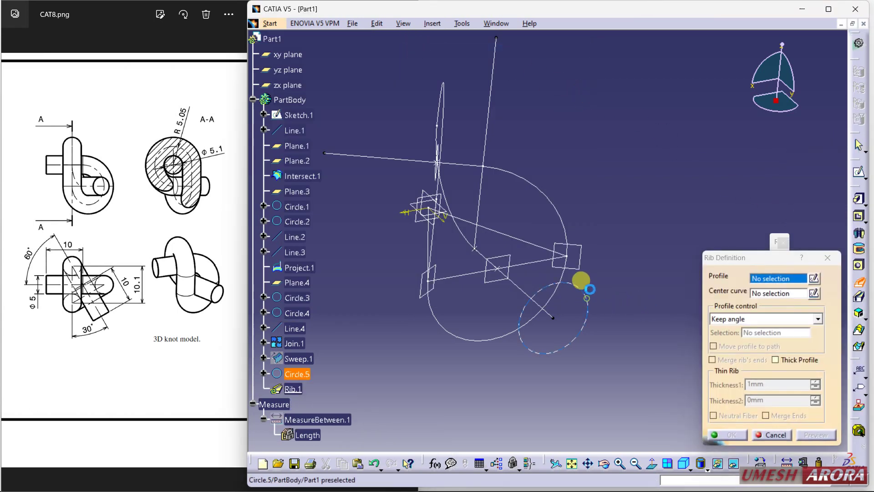
click(582, 281)
click(494, 338)
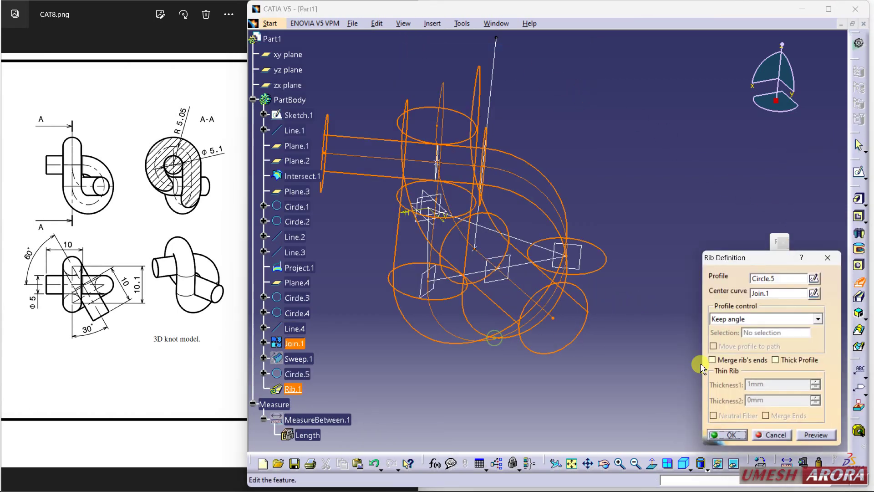
click(732, 434)
middle_drag(524, 307, 660, 164)
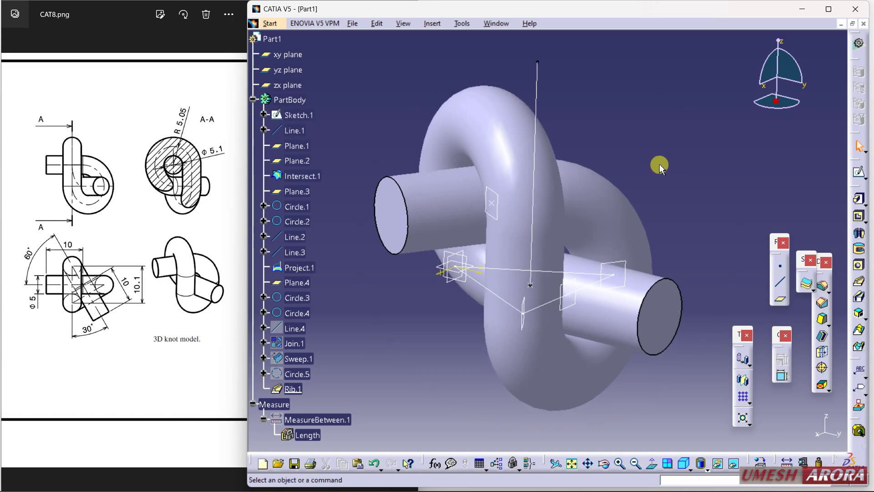